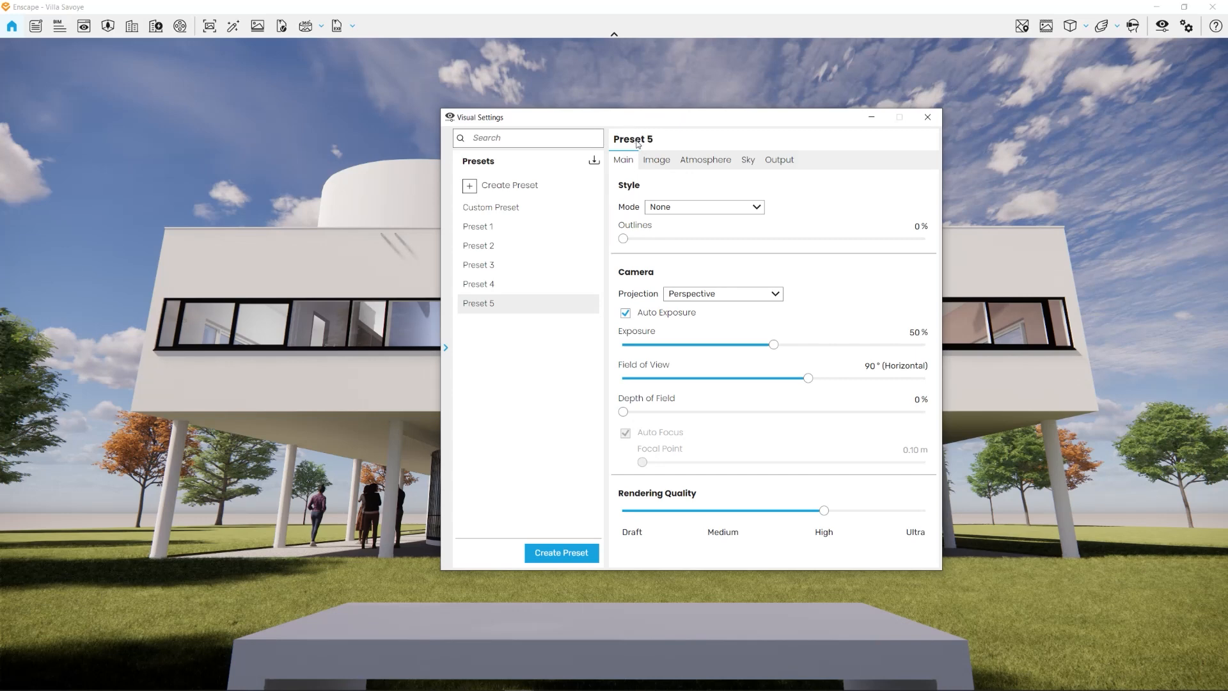
Step: Collapse the preset list and move the Visual Settings window clear of the villa's entrance
click(445, 347)
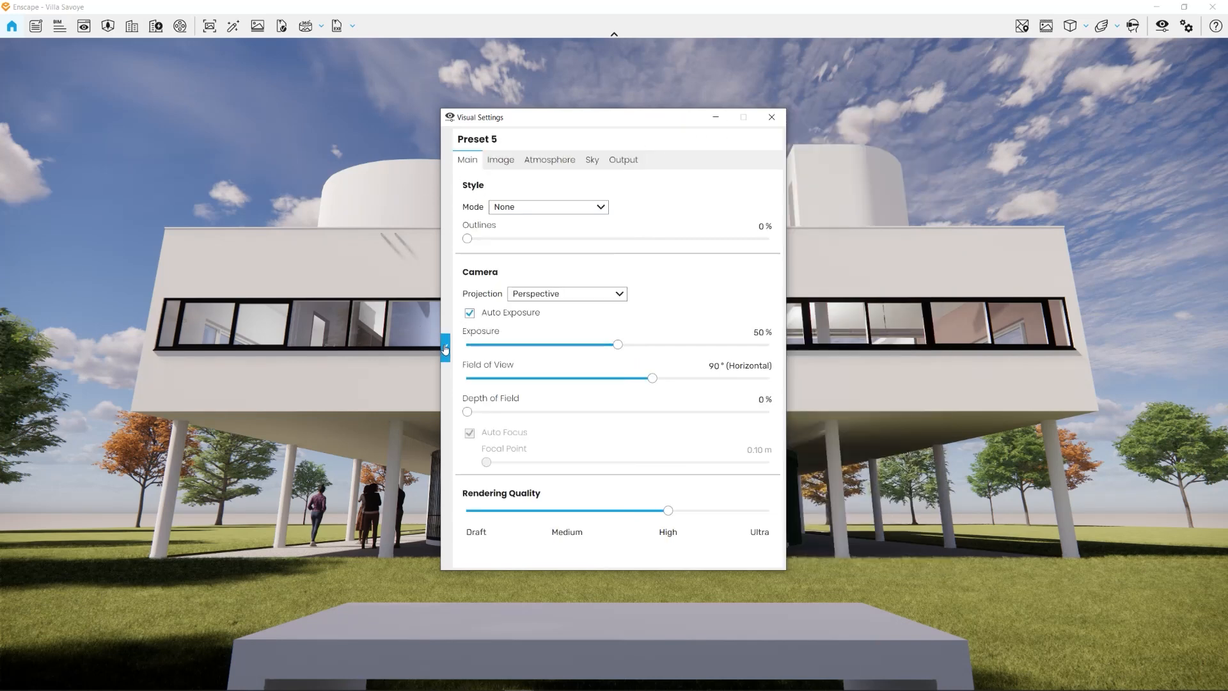
drag(641, 117, 997, 103)
click(543, 362)
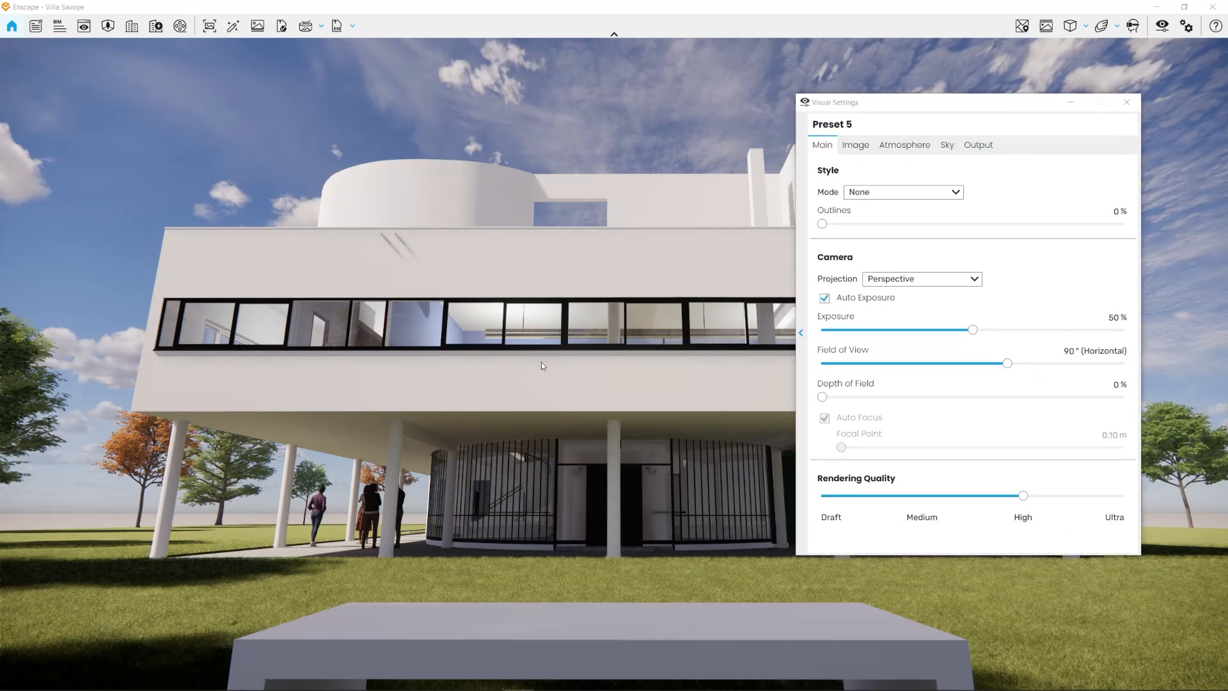
Step: Pull the camera back and sideways until the whole bench is framed under the tree, and move the Visual Settings window further aside
scroll(541, 362, down, 3)
right_drag(544, 358, 541, 397)
scroll(581, 339, down, 5)
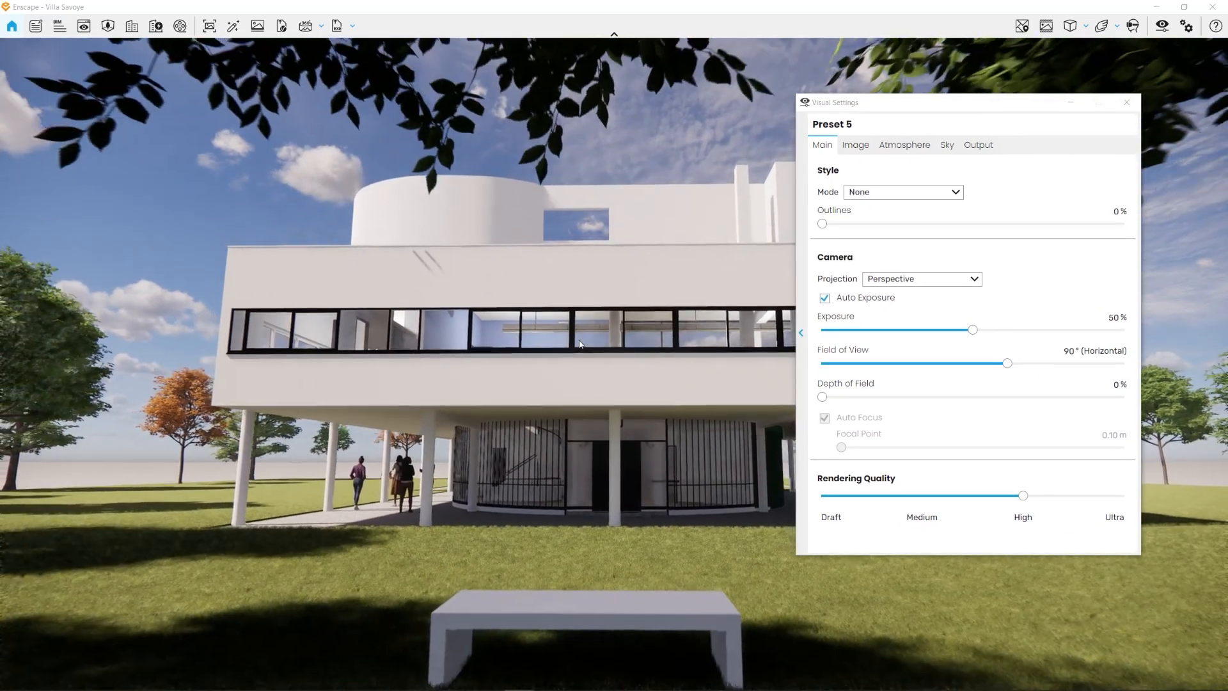
key(d)
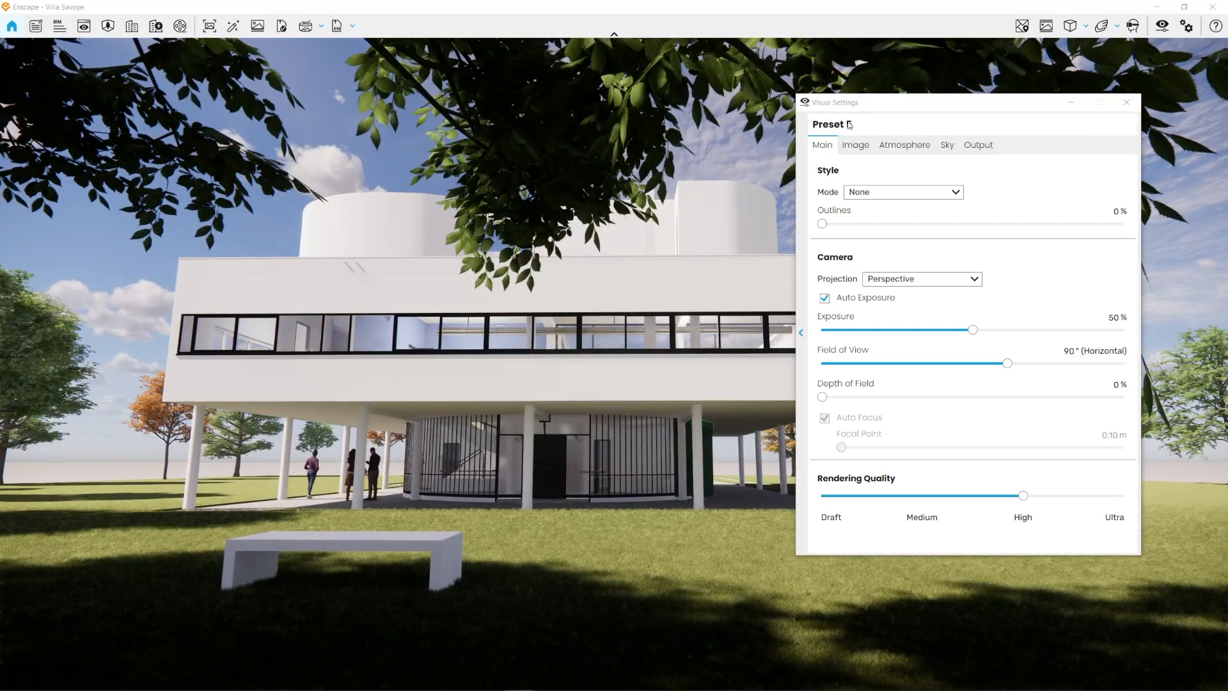
drag(901, 101, 965, 104)
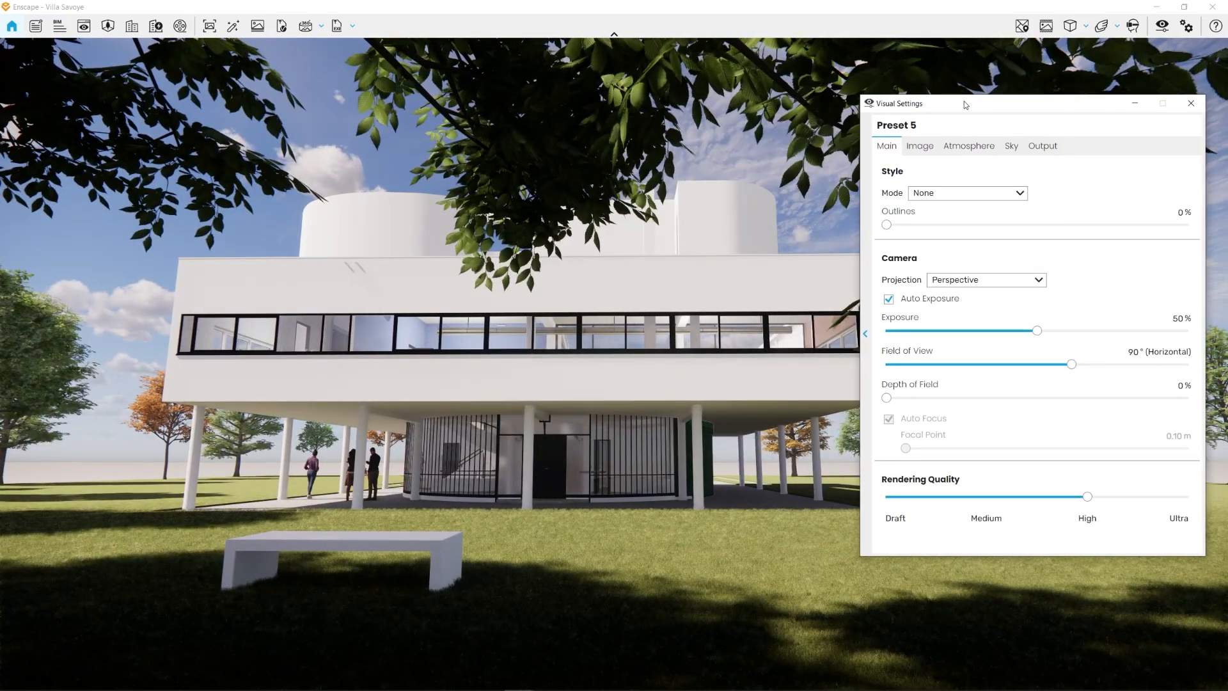
Step: Show the Output settings of Preset 5 and turn on the Safe Frame for the viewport
key(ctrl)
key(ctrl)
key(ctrl)
key(ctrl)
click(1043, 146)
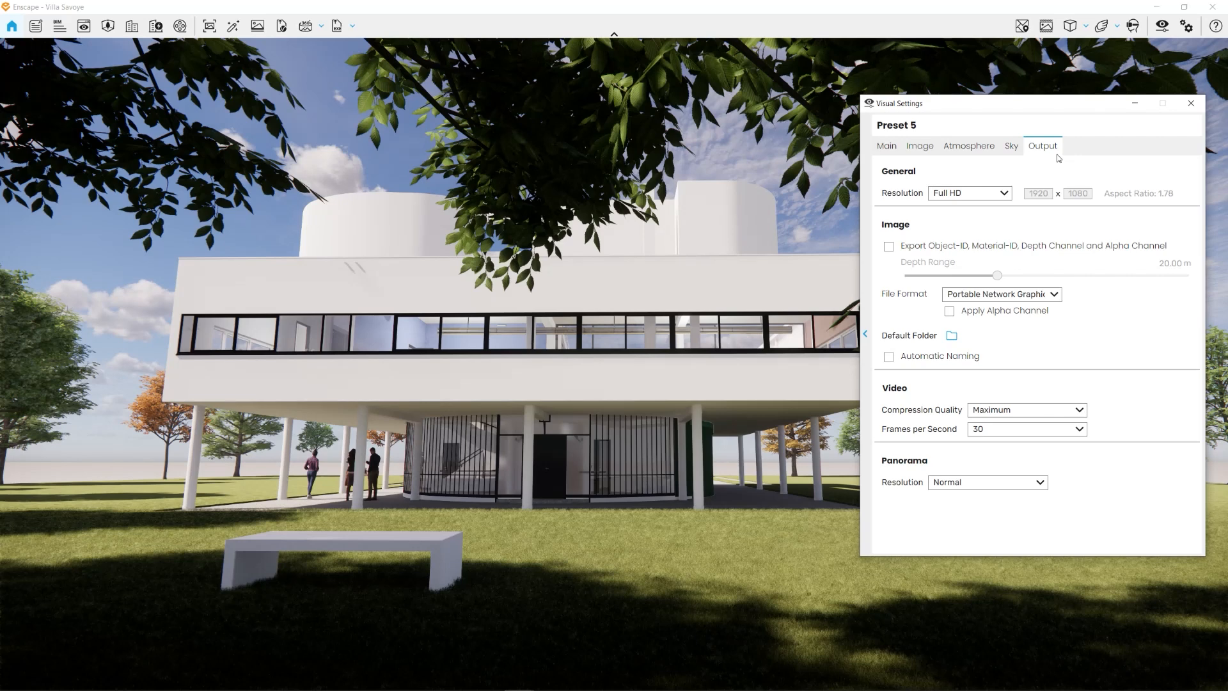
click(1048, 30)
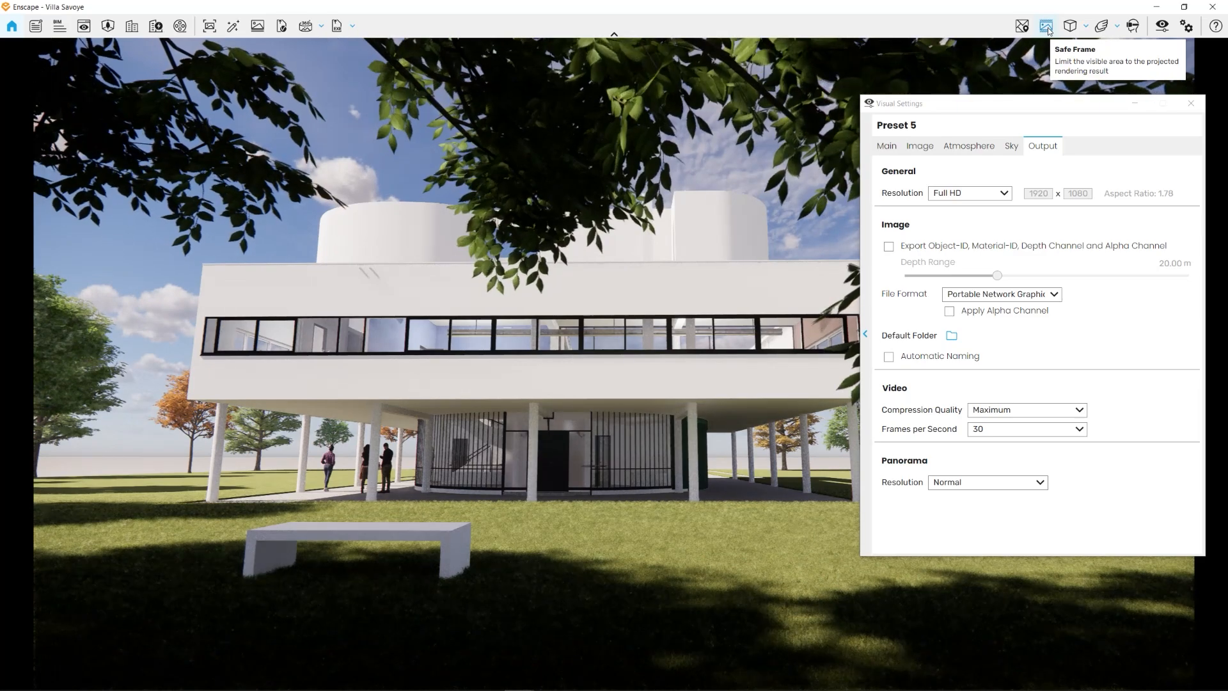
click(1048, 30)
click(1048, 30)
click(1048, 30)
click(1048, 30)
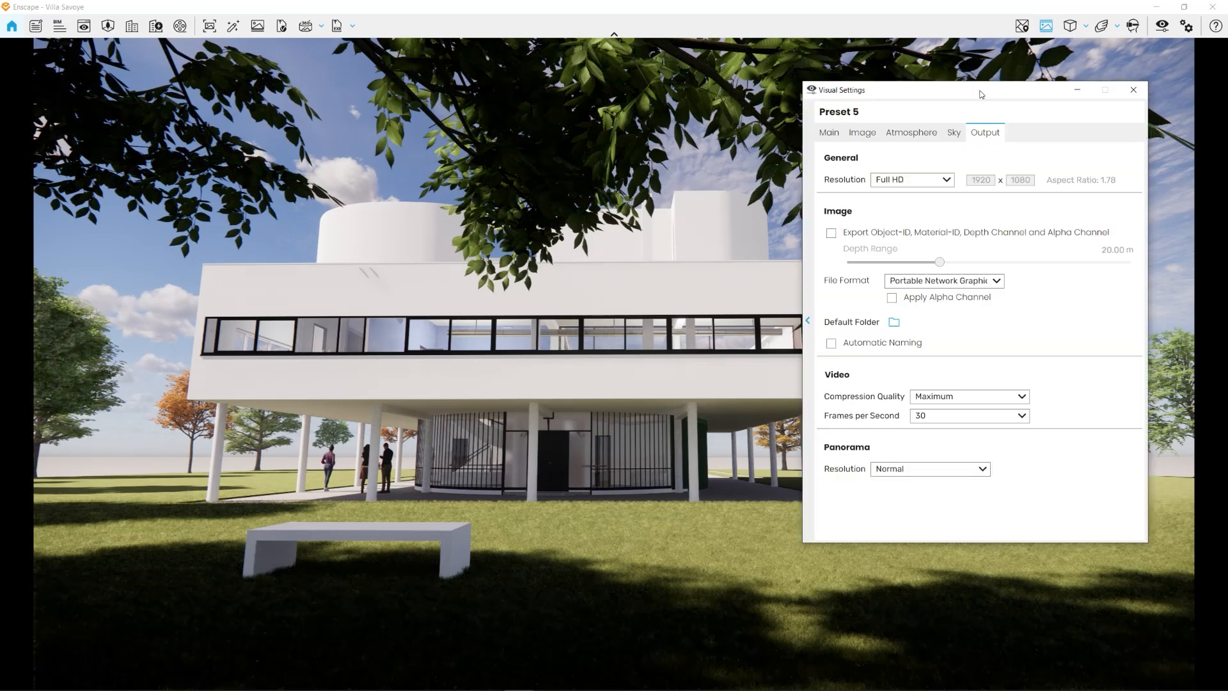
Step: Try the Ultra HD output resolution and switch the resolution to Custom
click(947, 181)
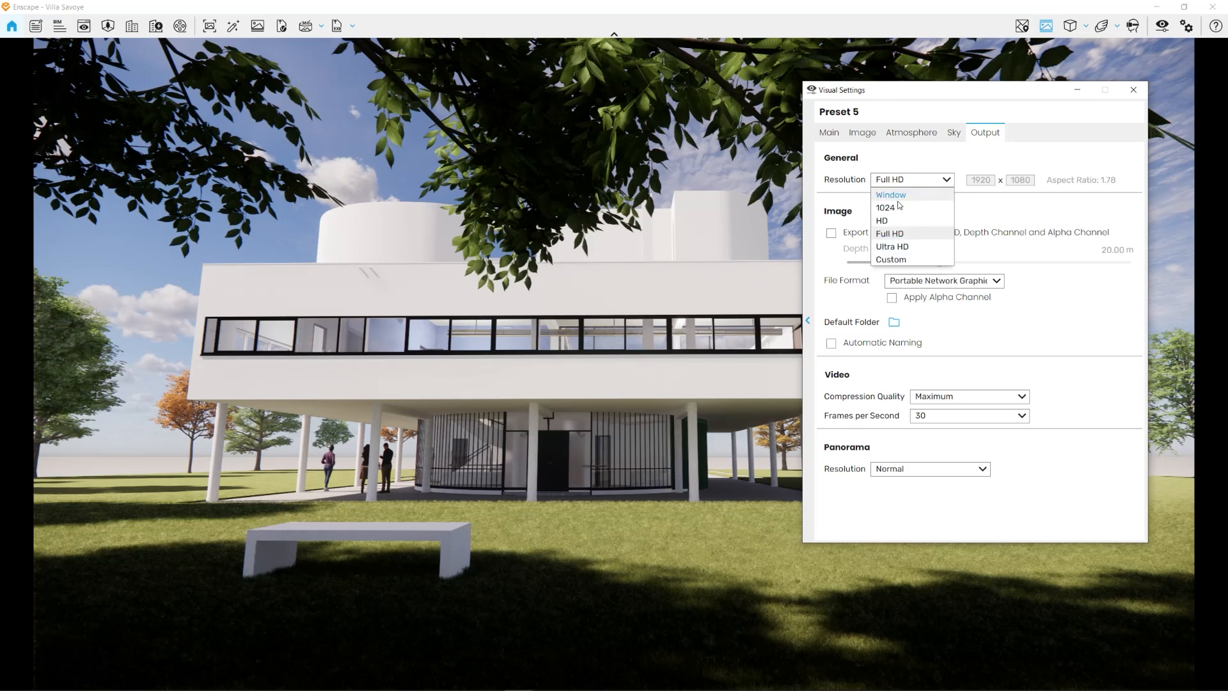
click(906, 247)
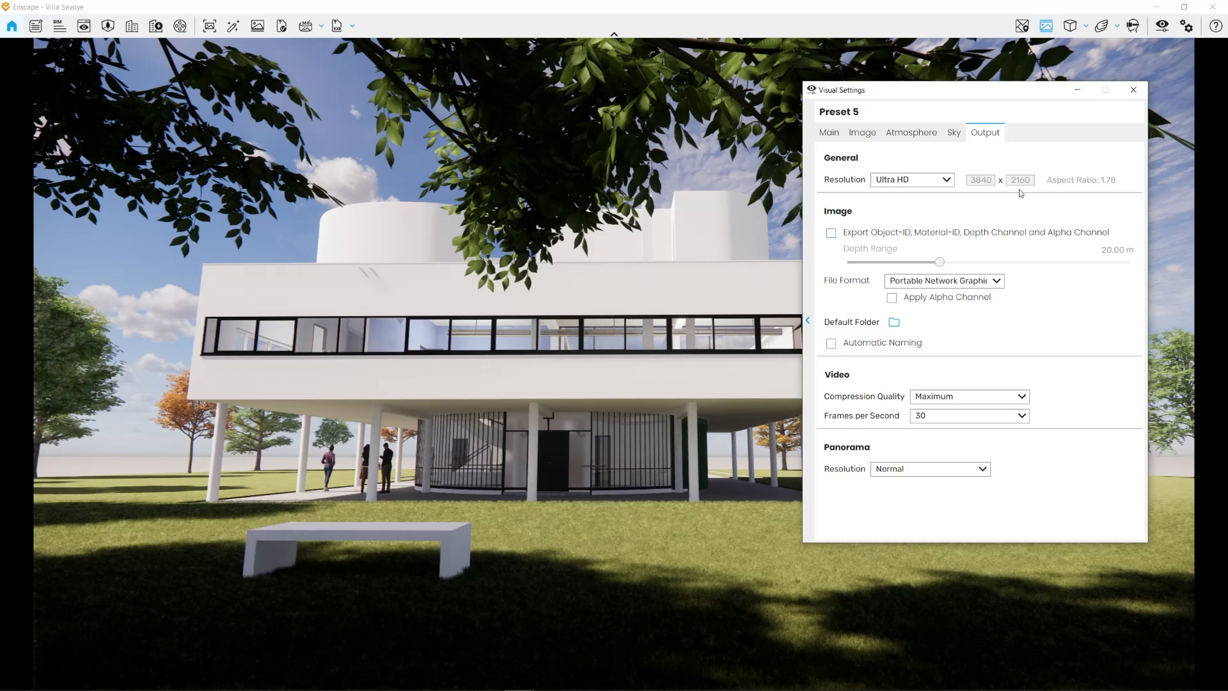
click(944, 182)
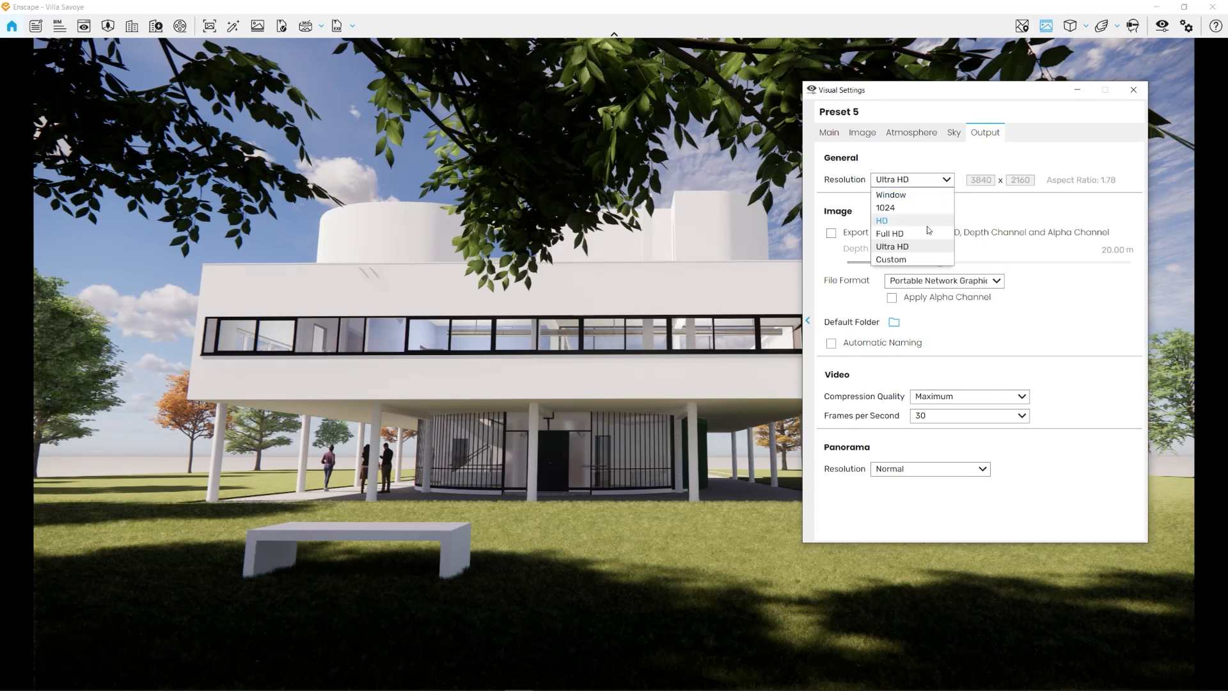
click(908, 260)
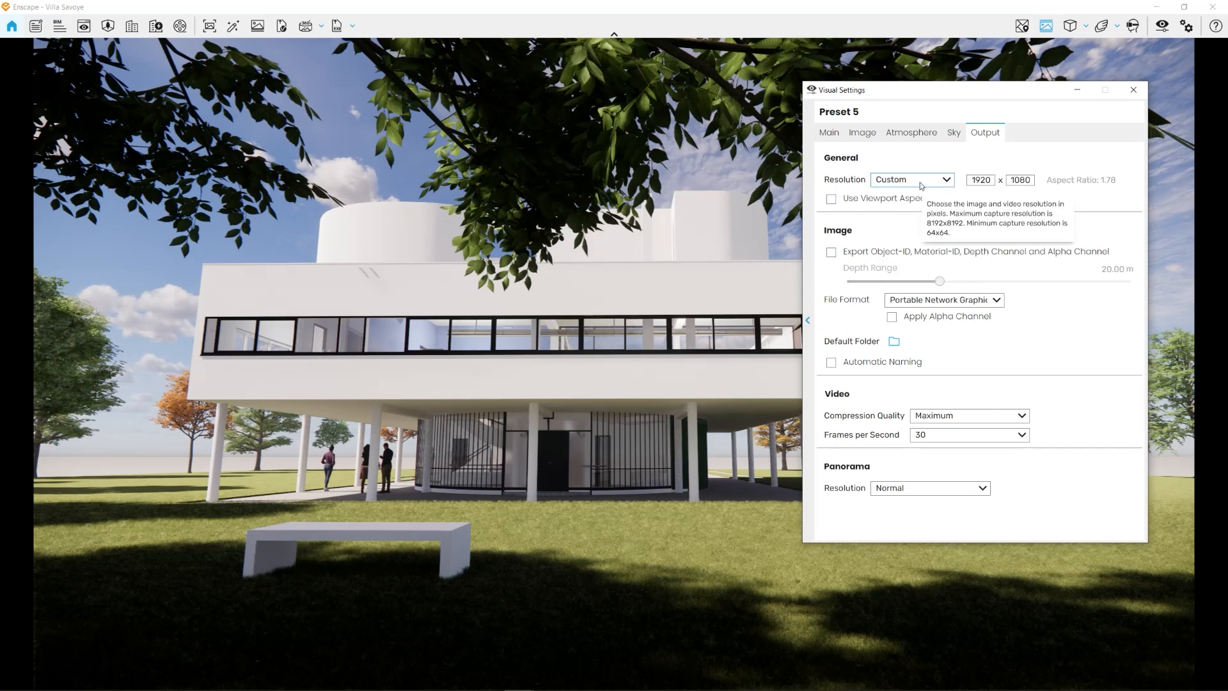
Step: Set the custom output resolution to 1080 x 1920 pixels and toggle Use Viewport Aspect Ratio on and off
drag(1030, 96, 1065, 126)
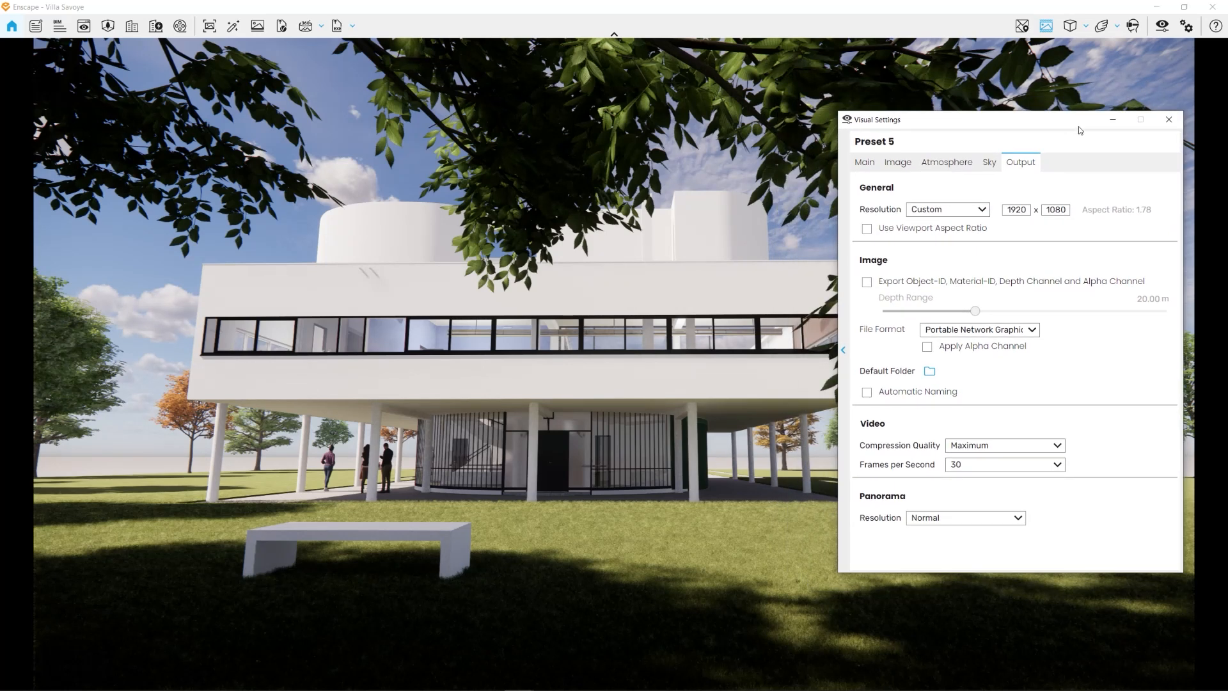
drag(1029, 211, 998, 212)
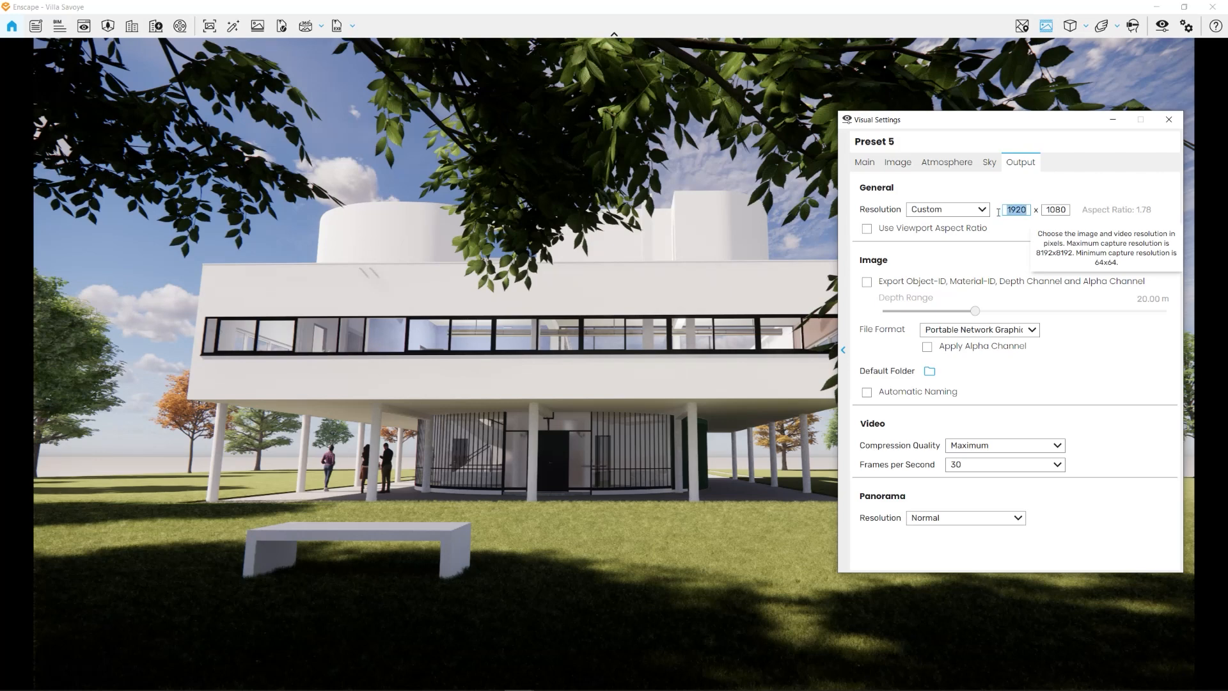
text(1080)
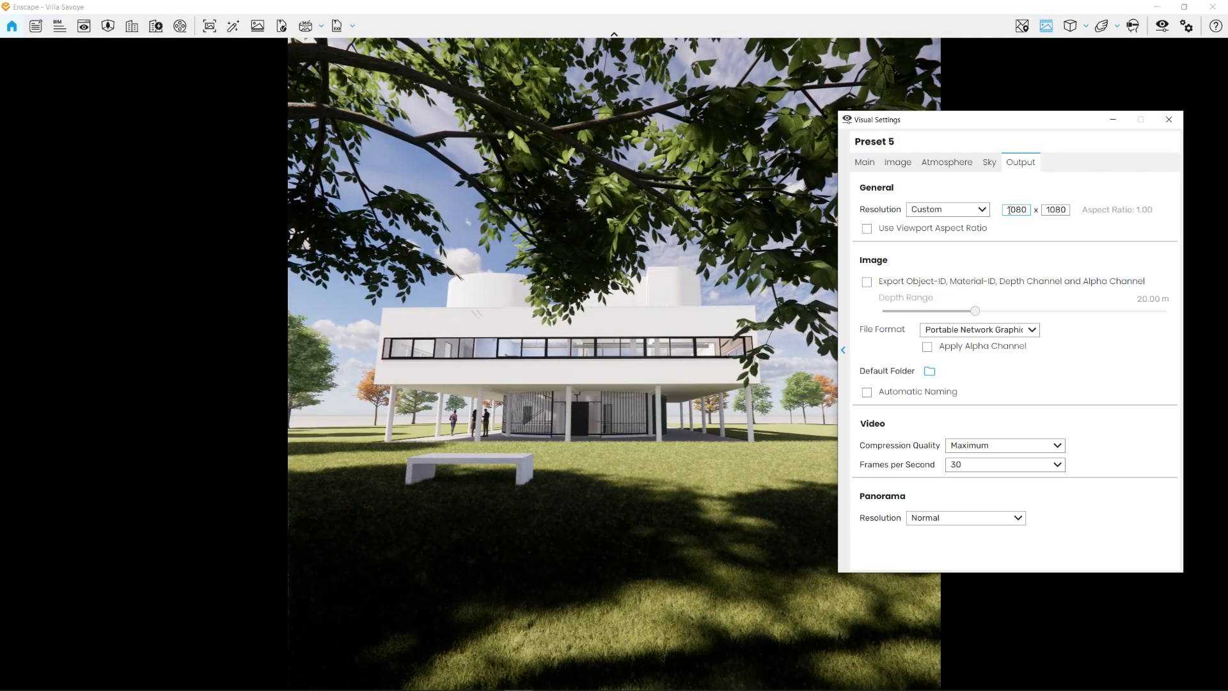
double_click(1056, 211)
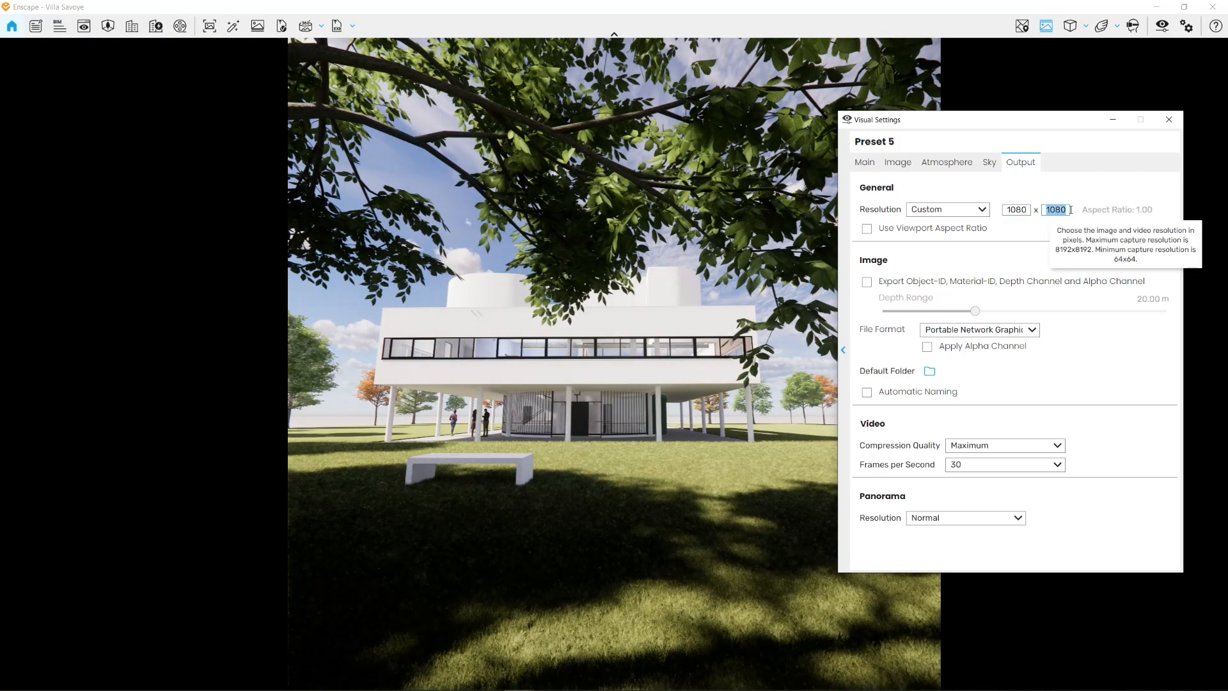
text(1920)
click(1083, 228)
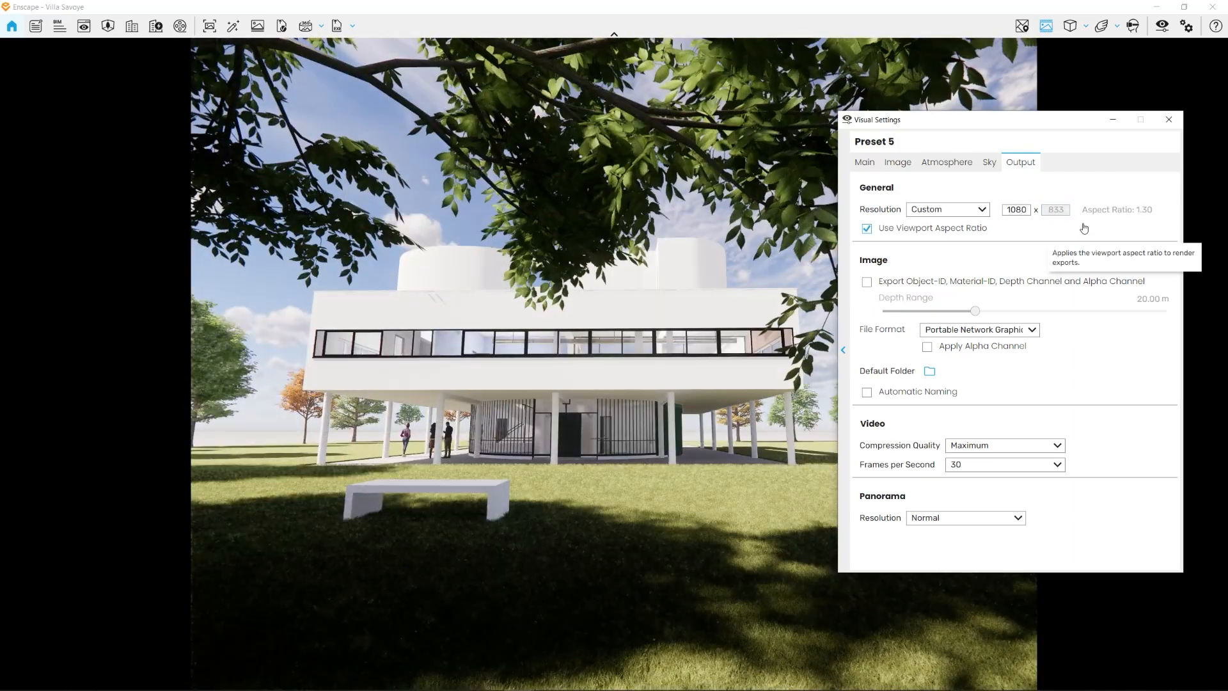
click(1084, 228)
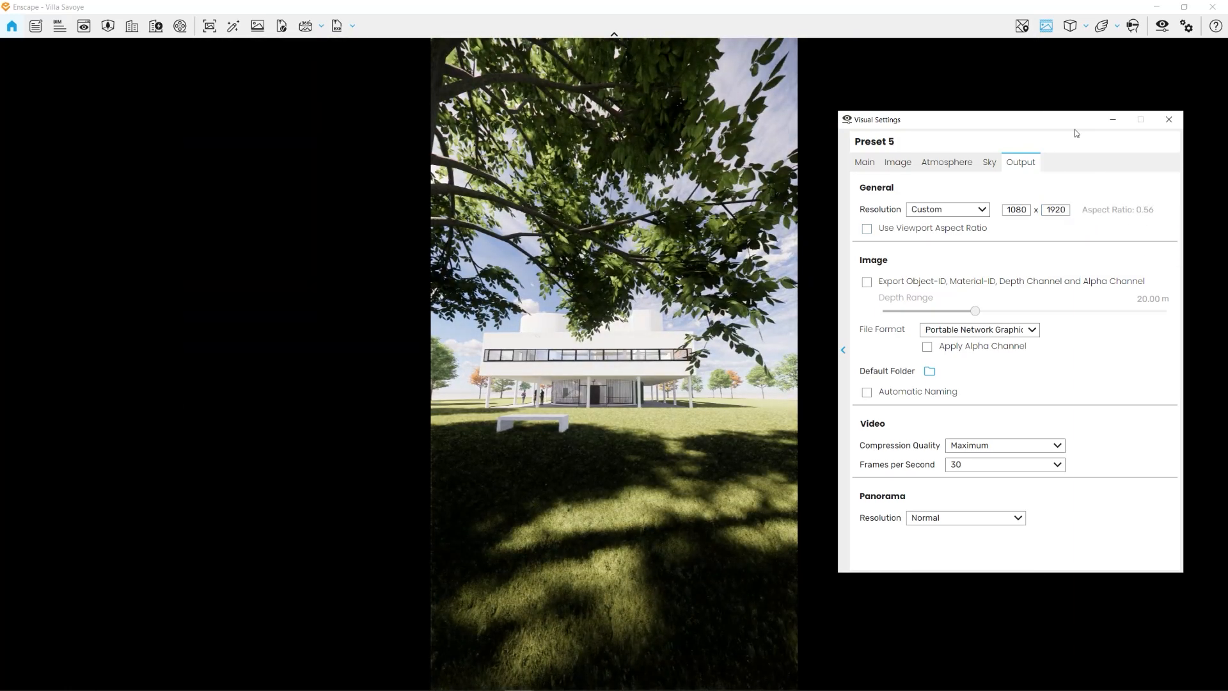
Step: Move the camera forward to the bench, out from under the tree, and centre the villa in the portrait frame
drag(649, 308, 628, 321)
key(w)
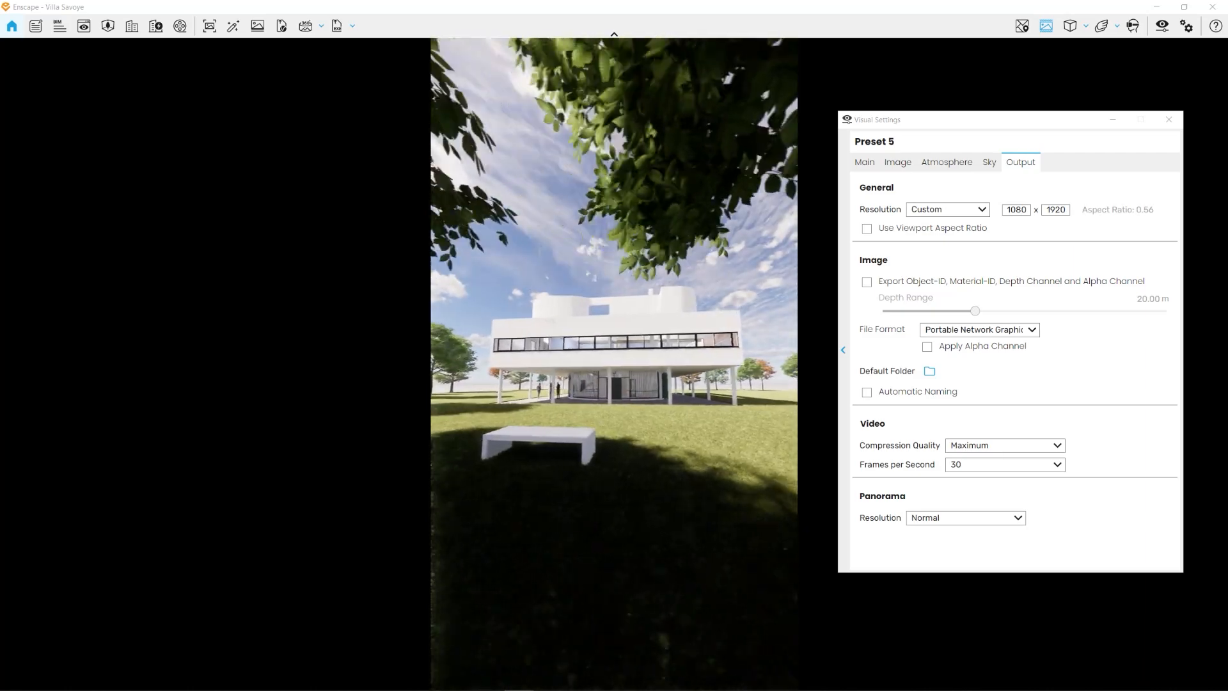
key(a)
key(w)
key(d)
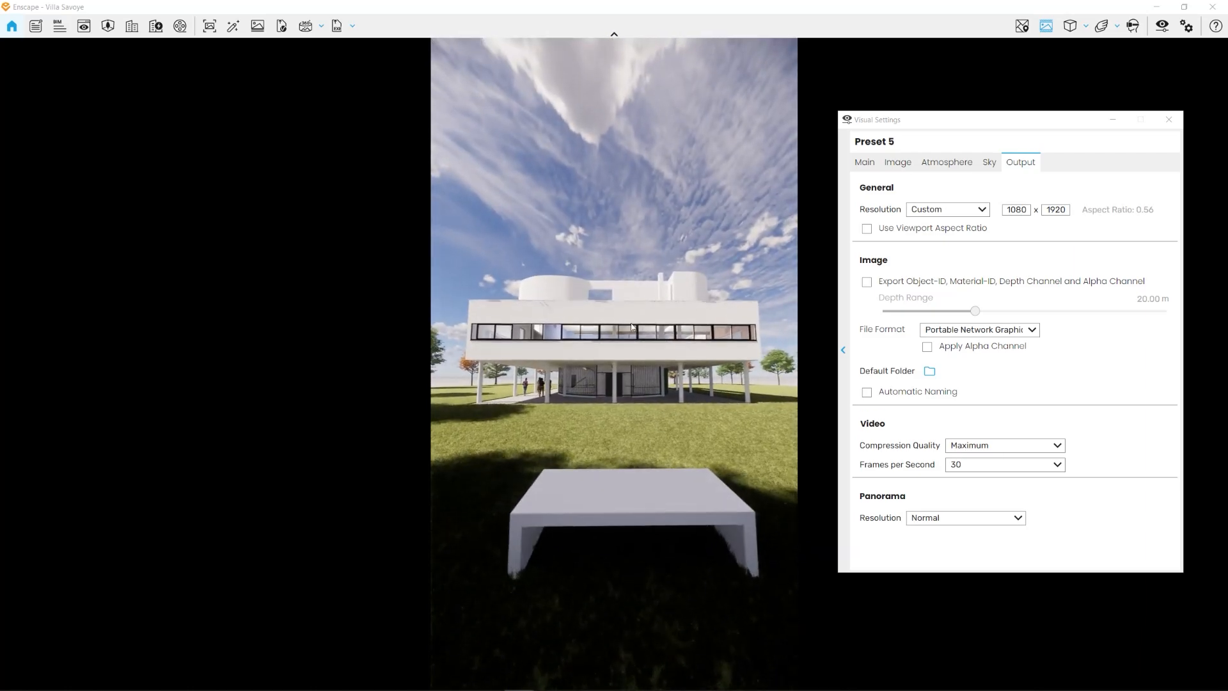
key(w)
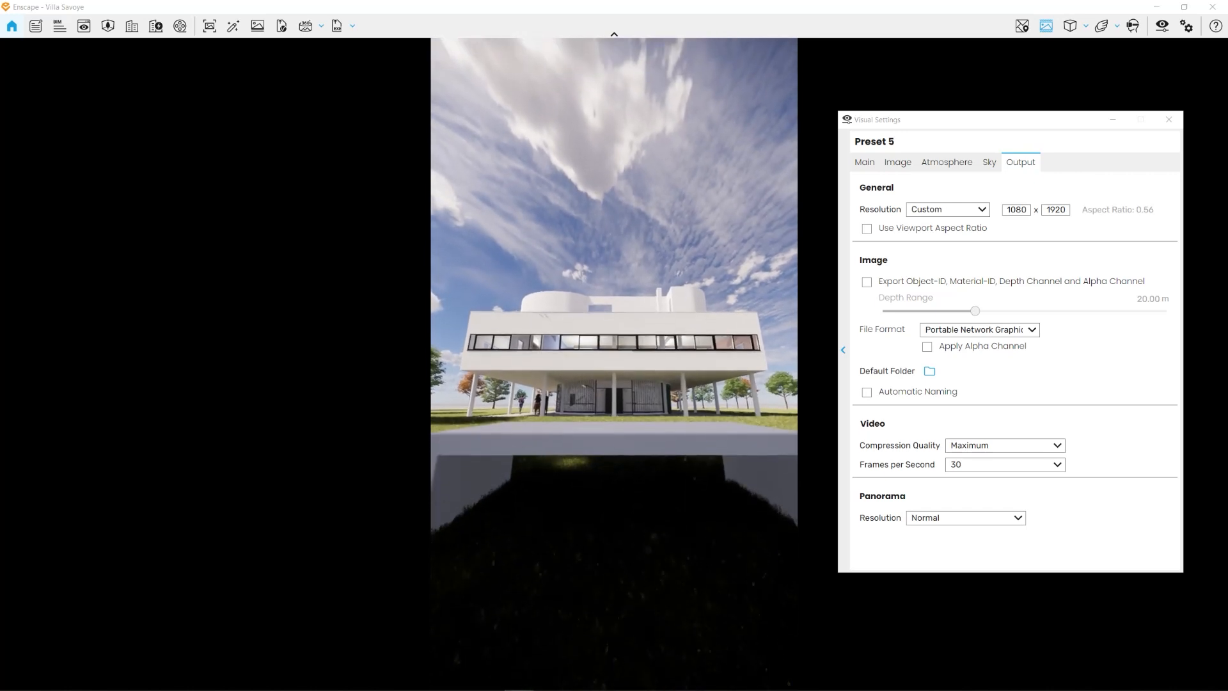
key(w)
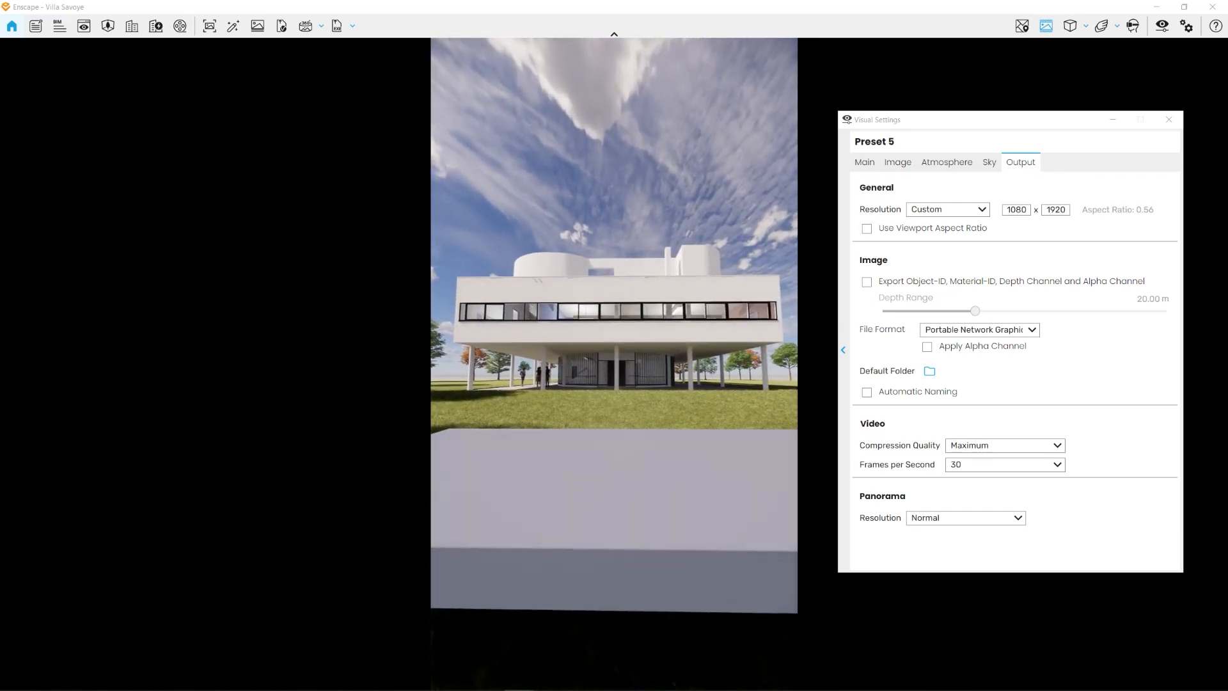
Step: Set the custom output width to 1920 pixels and move the camera back behind the bench
double_click(1026, 210)
text(1920)
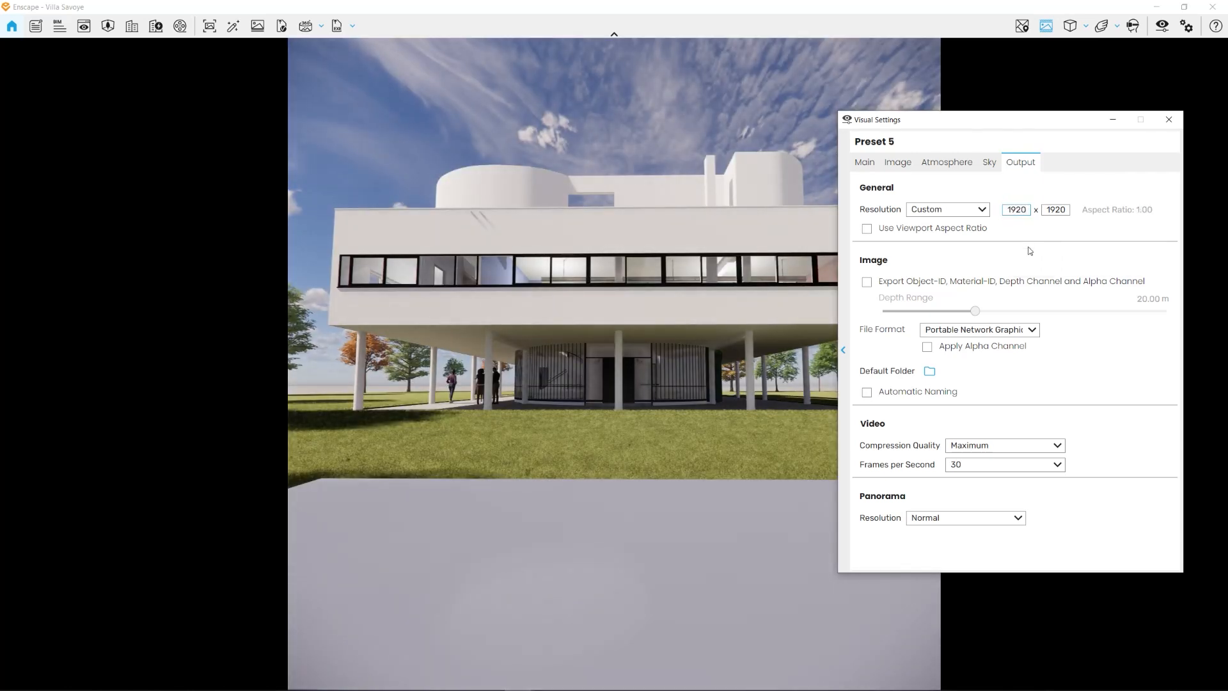
mouse_move(754, 268)
mouse_down()
mouse_move(753, 251)
mouse_move(754, 268)
mouse_up()
key(s)
Step: Toggle Use Viewport Aspect Ratio on and off, and set the custom output height to 1080 pixels
mouse_move(954, 121)
mouse_down()
mouse_move(1227, 134)
mouse_move(895, 121)
mouse_move(1227, 137)
mouse_move(919, 126)
mouse_move(931, 128)
mouse_up()
click(838, 233)
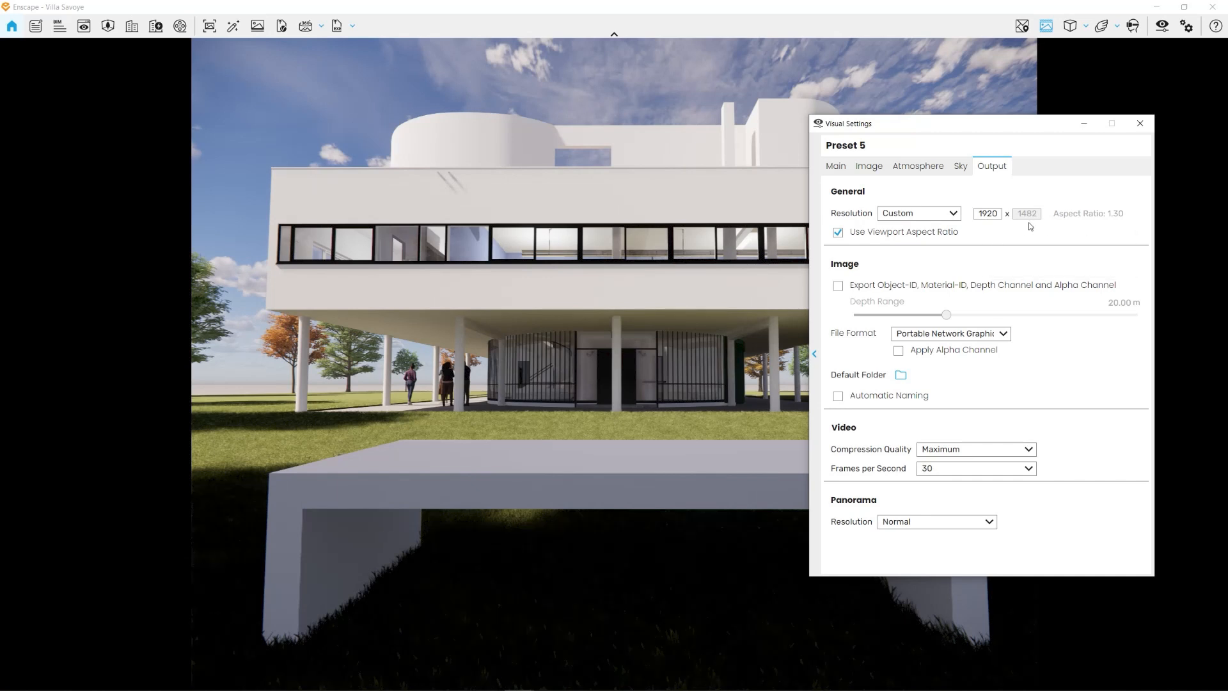
click(965, 232)
click(1027, 214)
text(10)
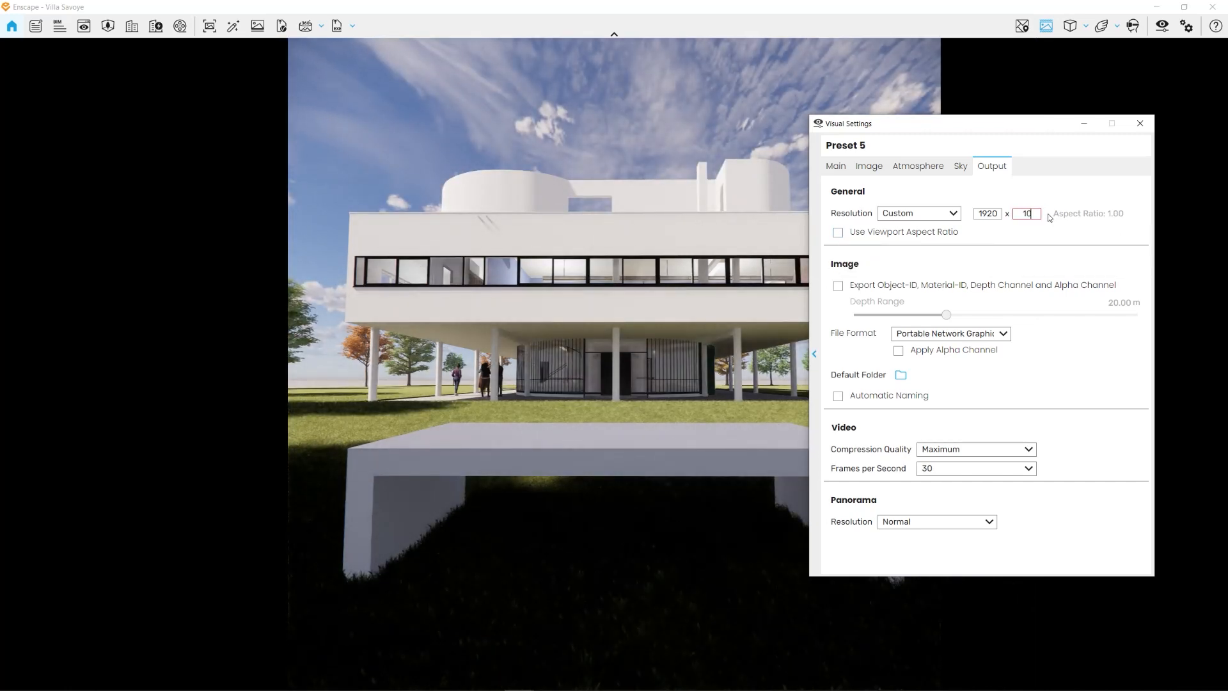
text(80)
click(617, 368)
scroll(618, 365, down, 4)
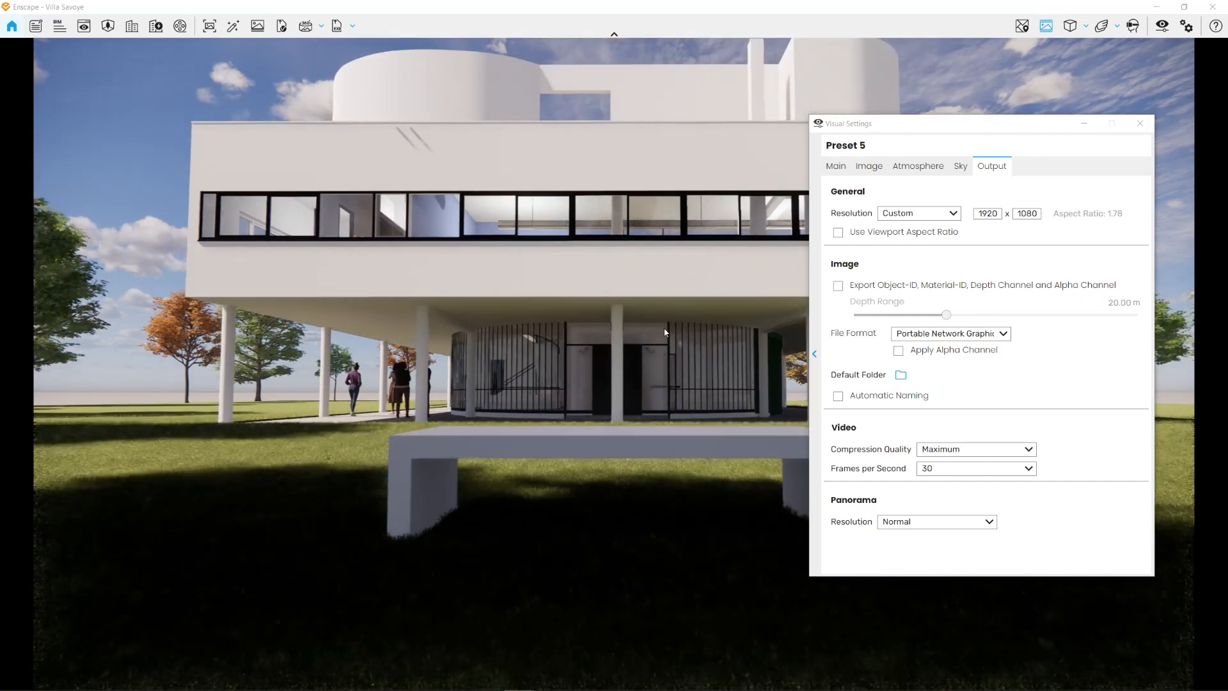
Step: Try the Ultra HD output resolution and set the resolution back to Full HD
click(919, 212)
click(922, 280)
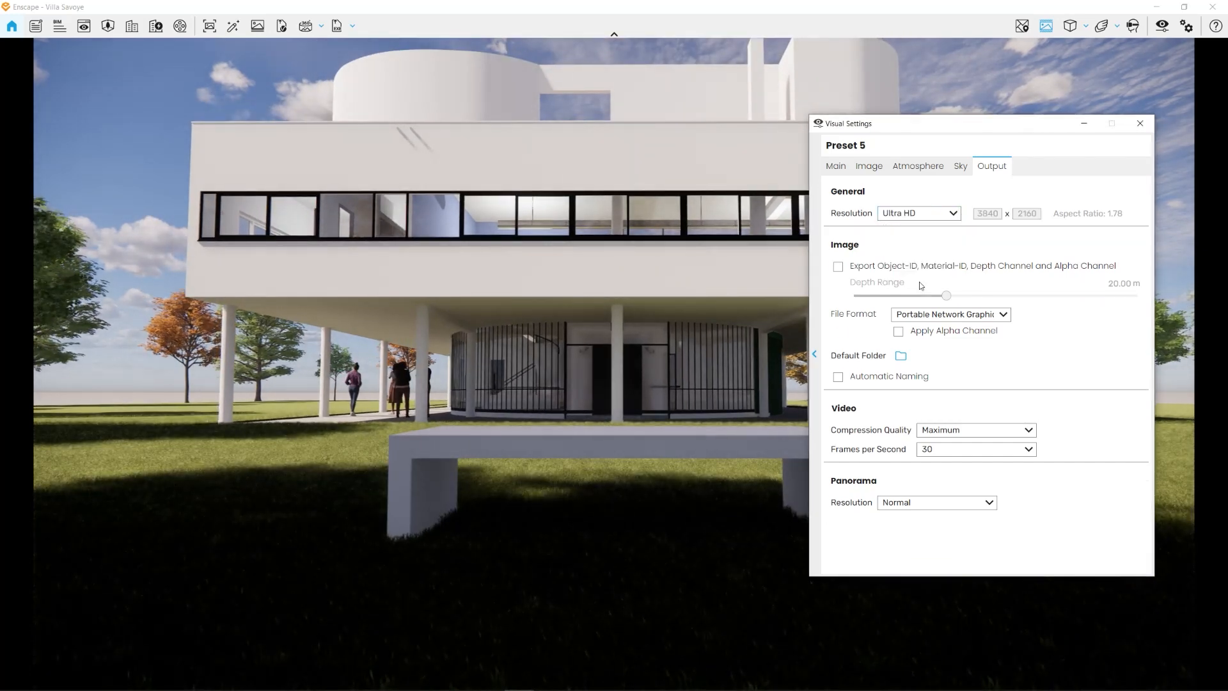
click(935, 216)
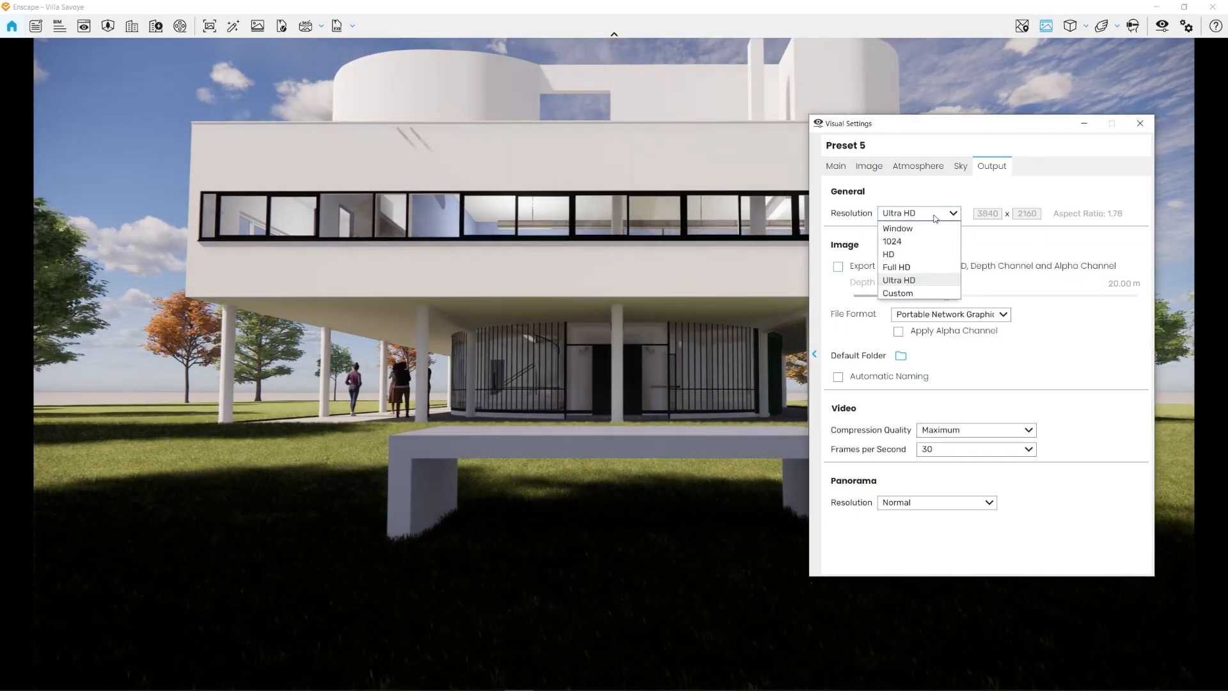
click(902, 267)
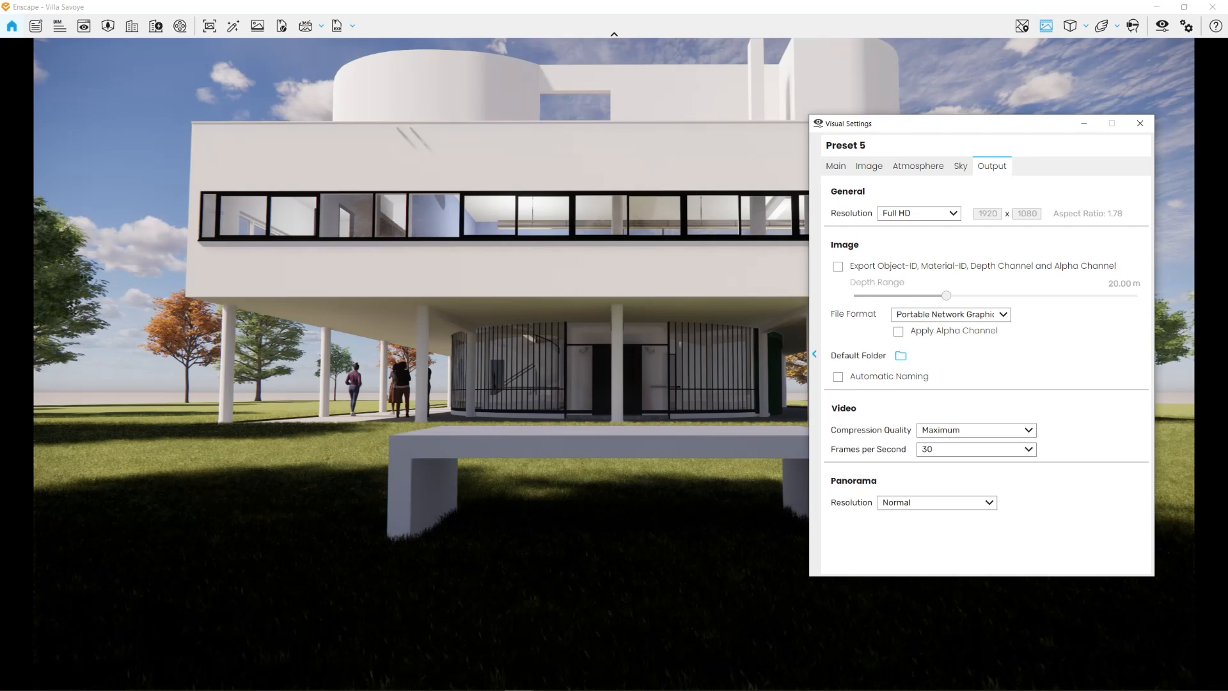
Step: Enable export of the Object-ID, Material-ID, Depth and Alpha channels, and render the current view as an image
drag(994, 131, 260, 131)
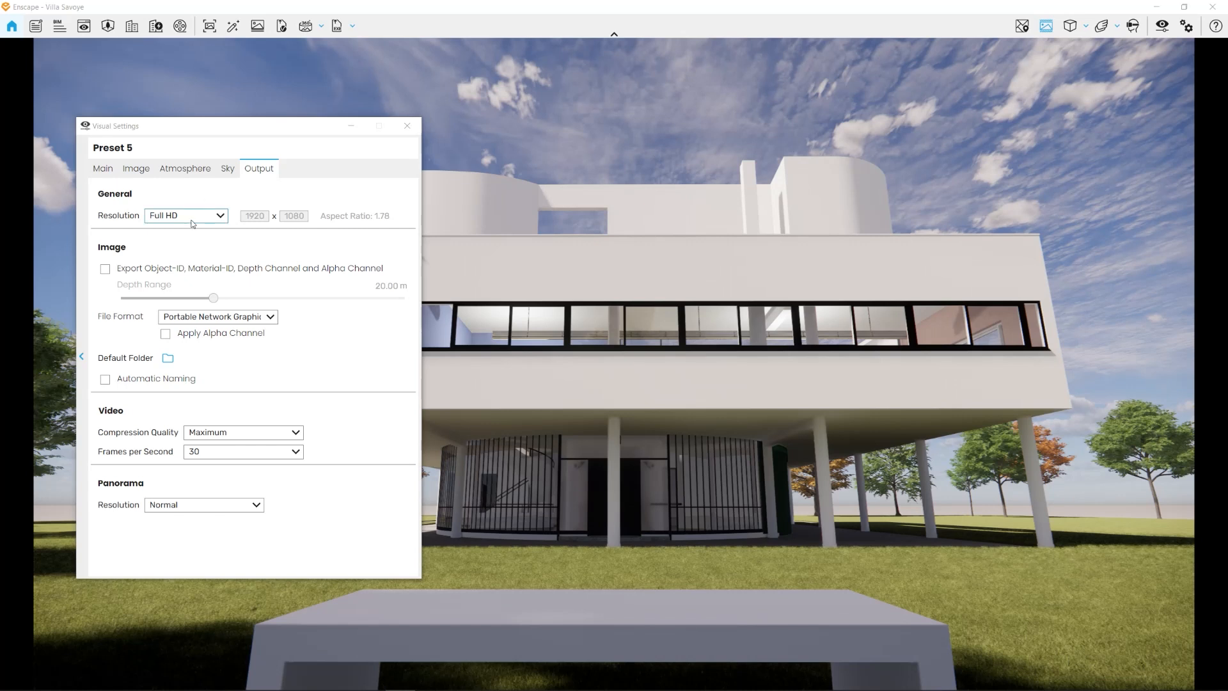
click(105, 269)
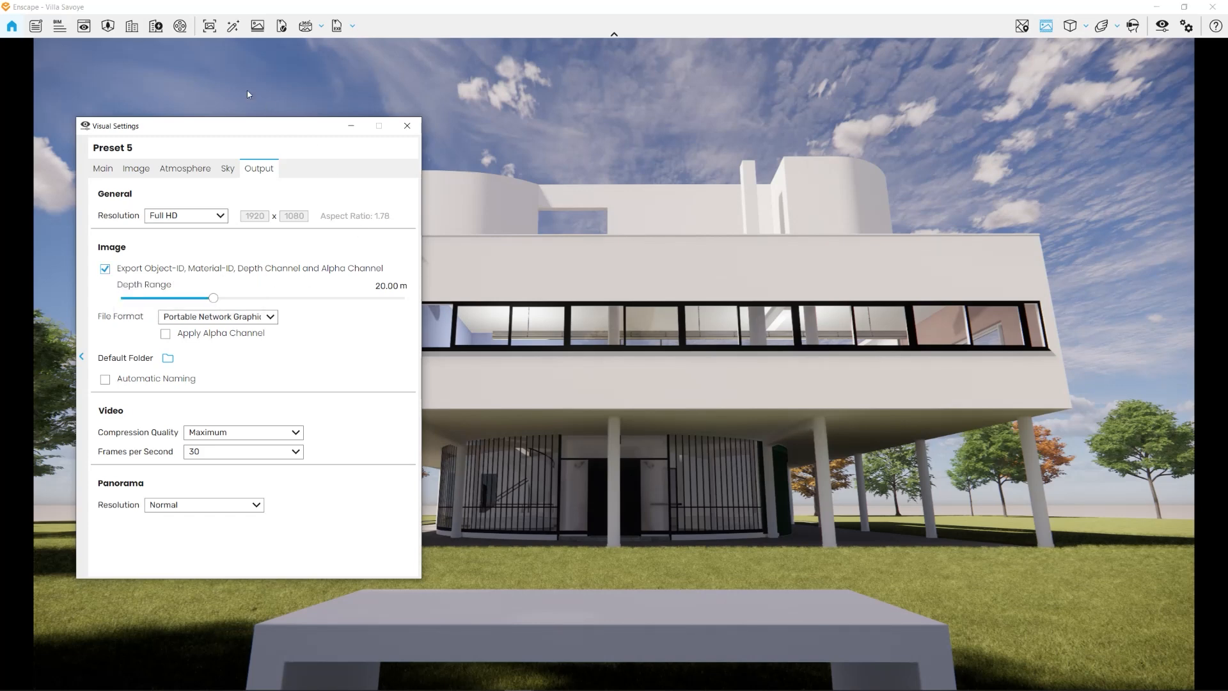
click(210, 27)
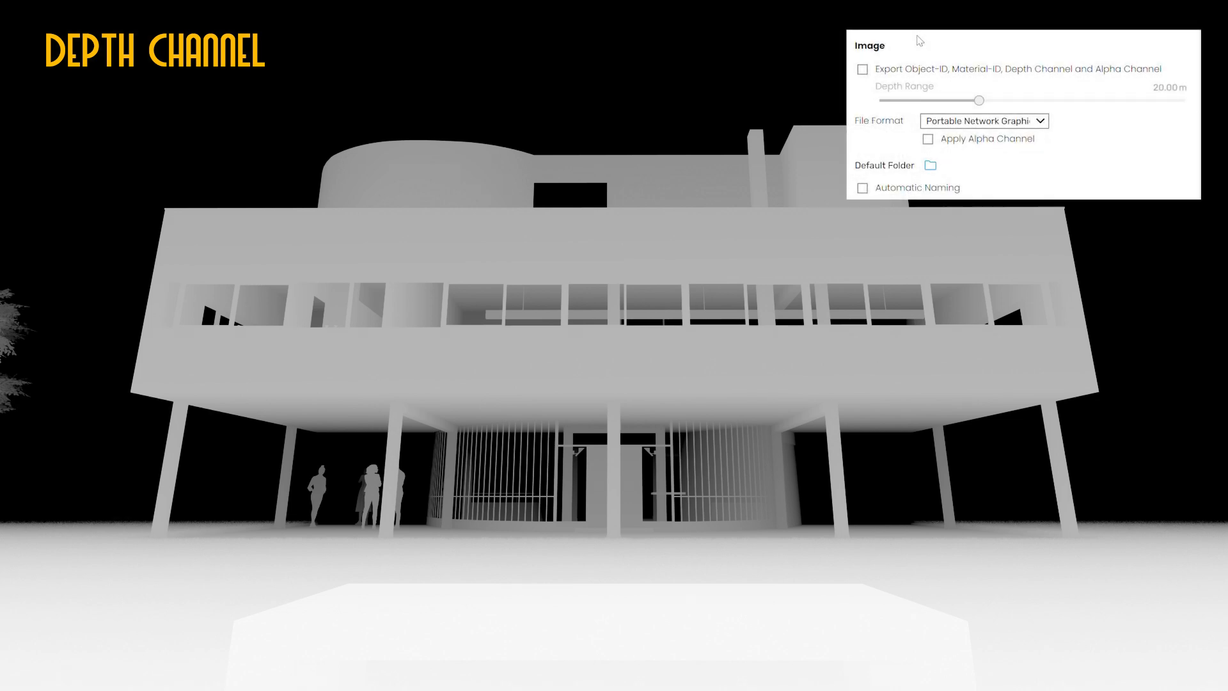
Step: Enable the extra channel export and increase the Depth Range above 20 m for the depth channel
click(863, 69)
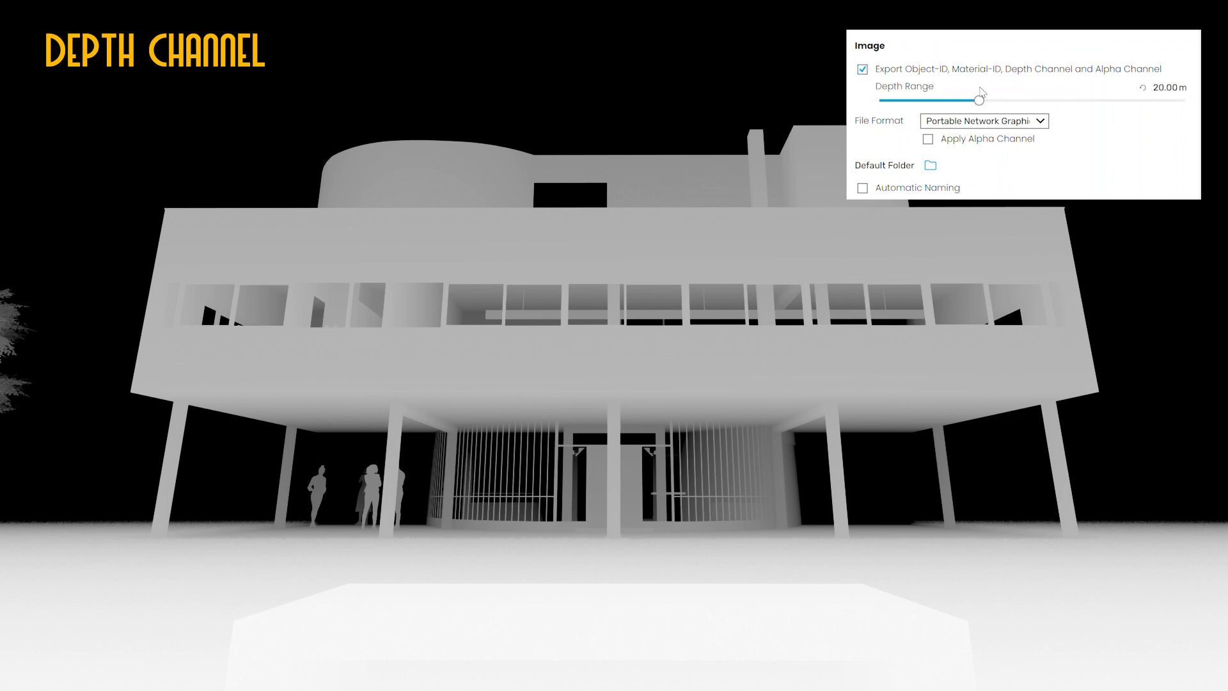
mouse_move(979, 101)
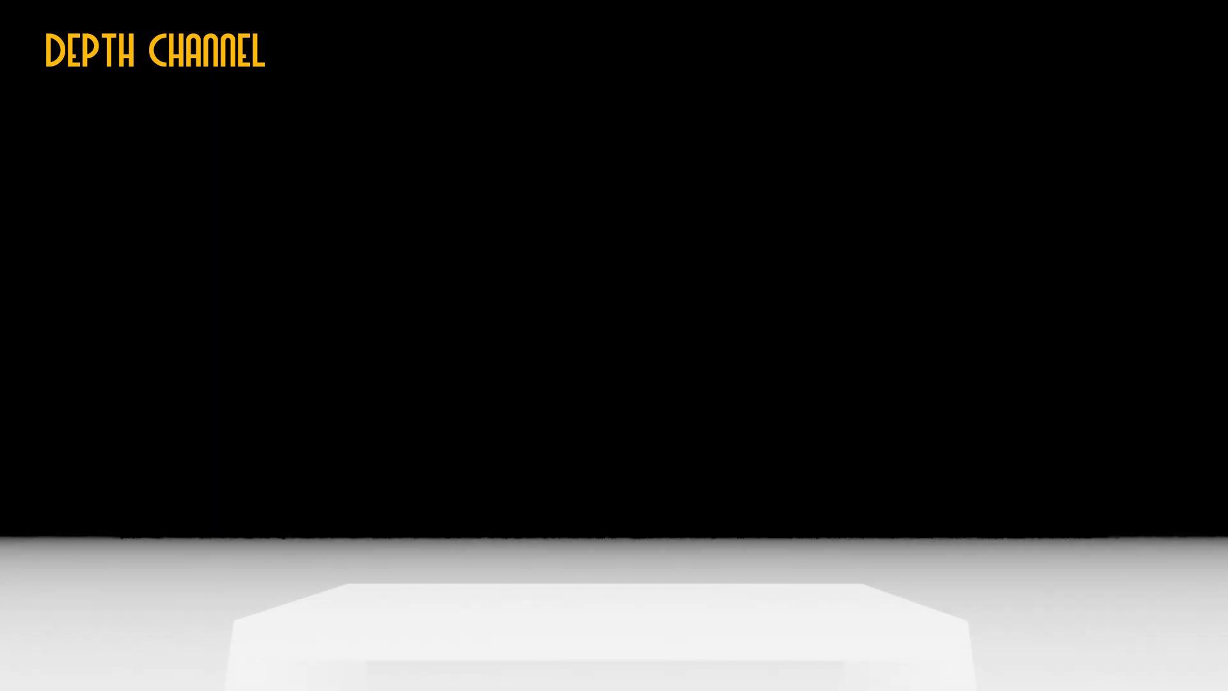
drag(980, 102, 1089, 102)
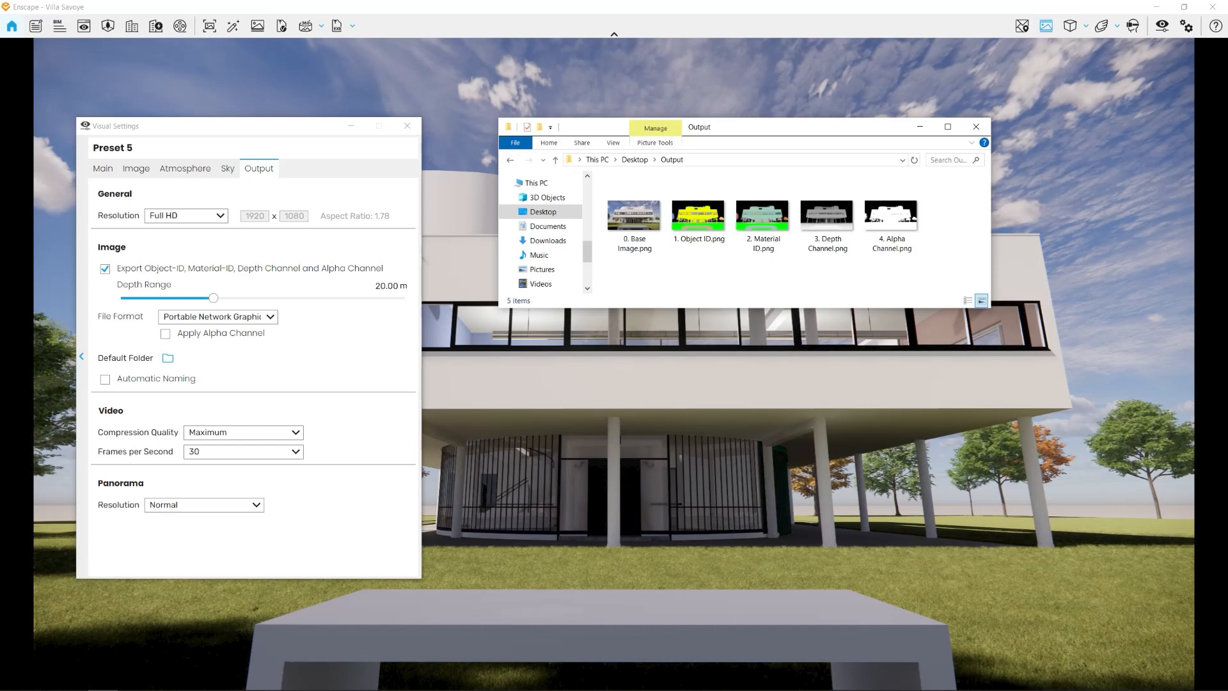
Step: Disable the extra channel export, keep the Portable Network Graphics format with Apply Alpha Channel enabled, and render the current view
click(211, 133)
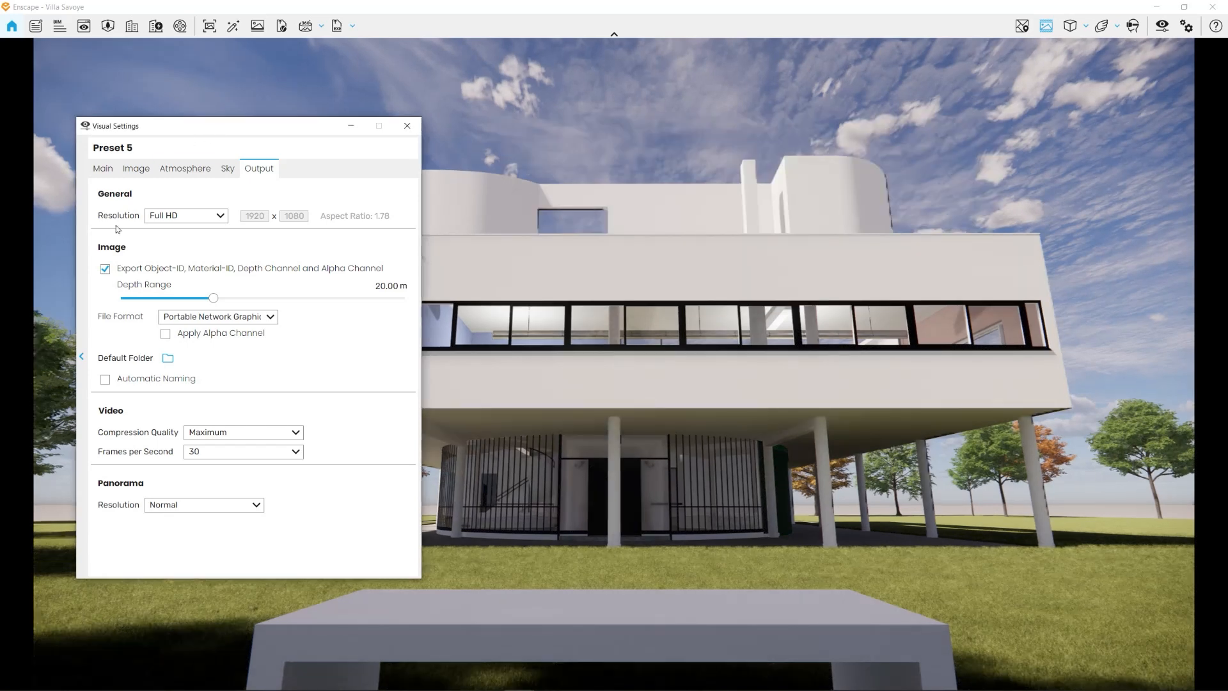
click(105, 269)
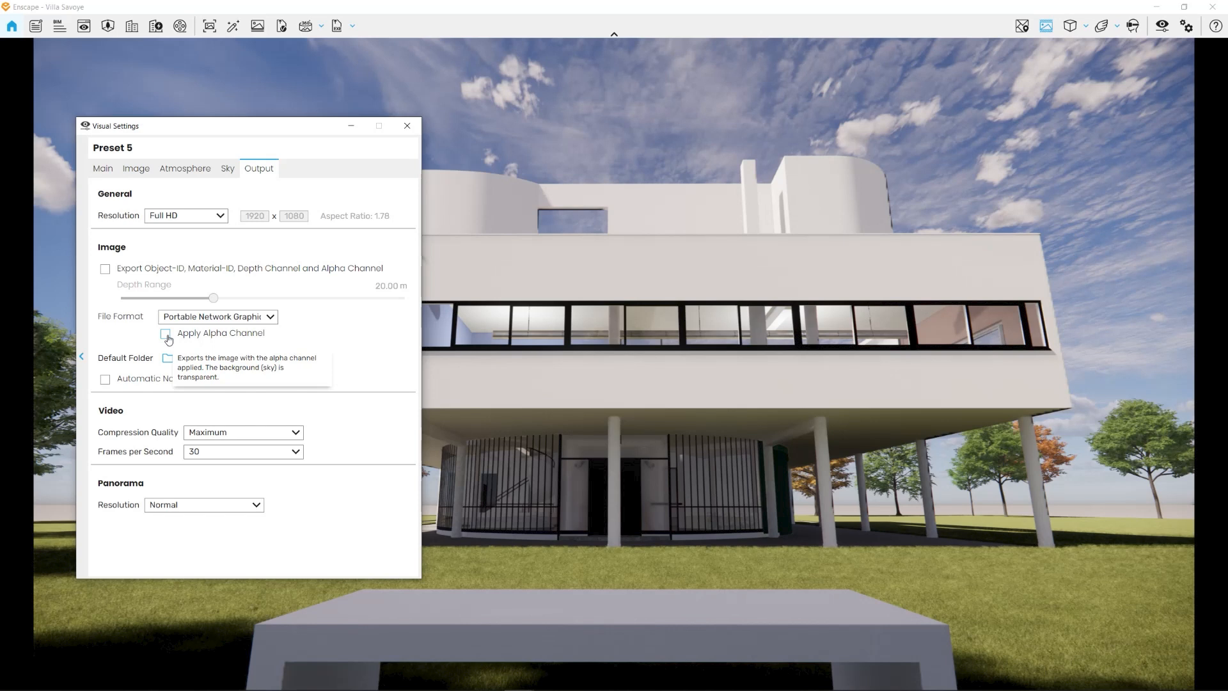
click(268, 318)
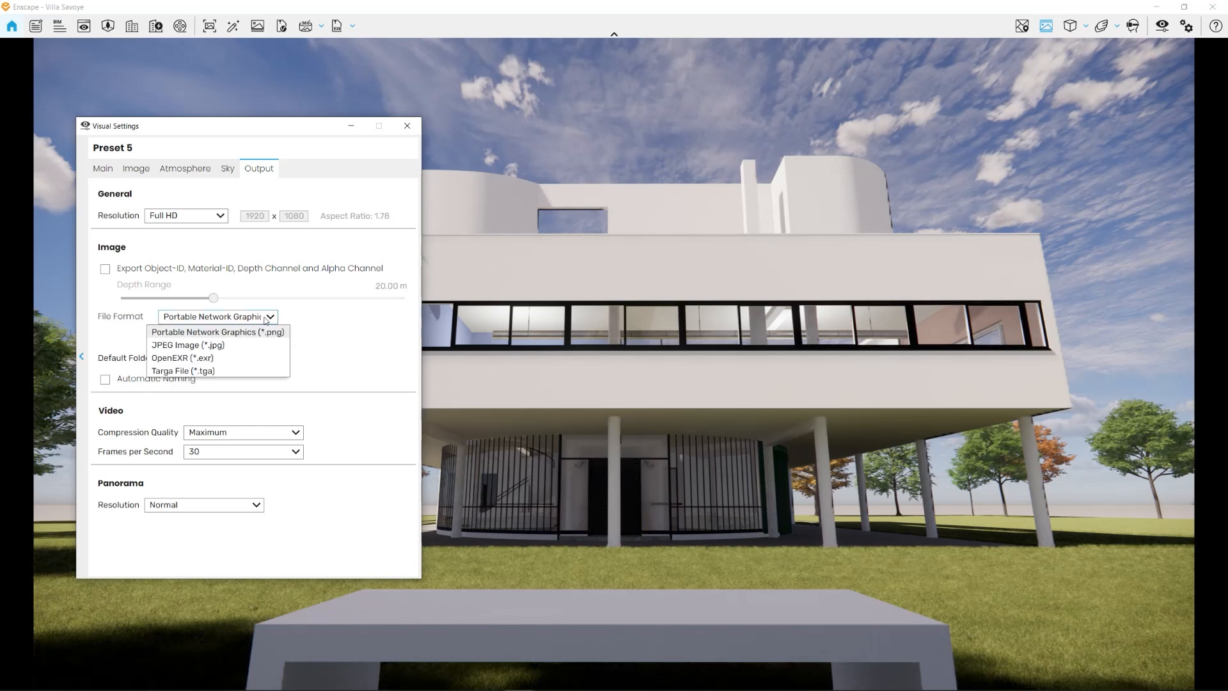
click(266, 319)
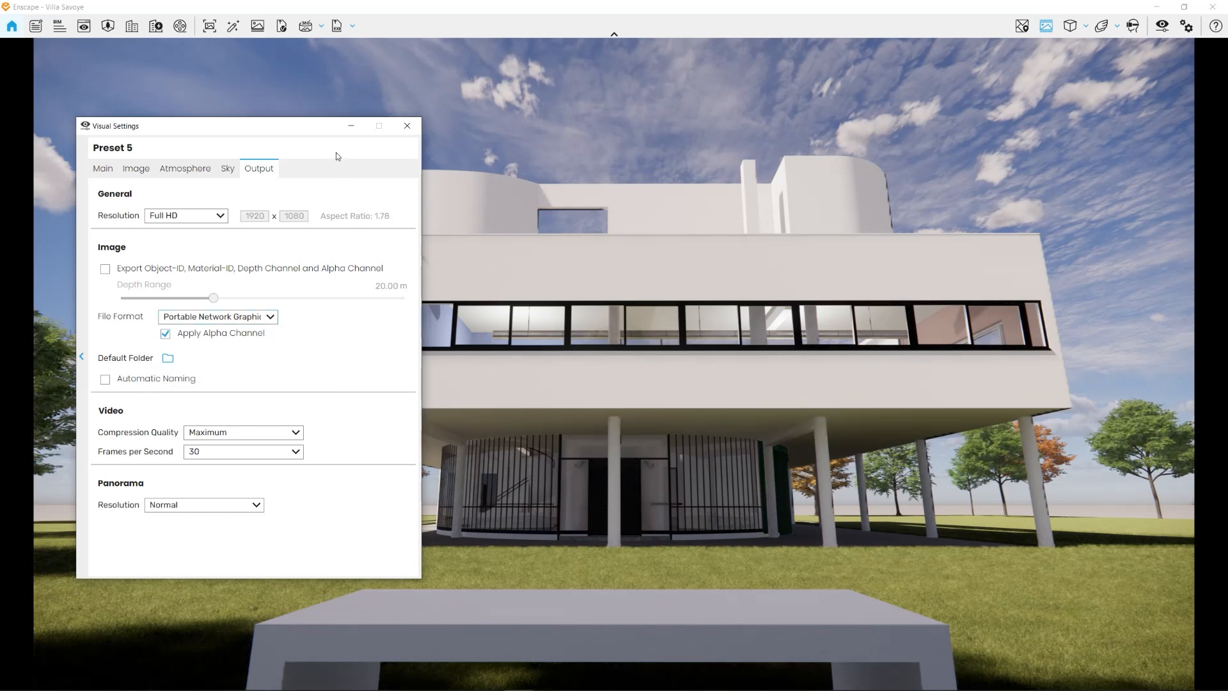
click(209, 26)
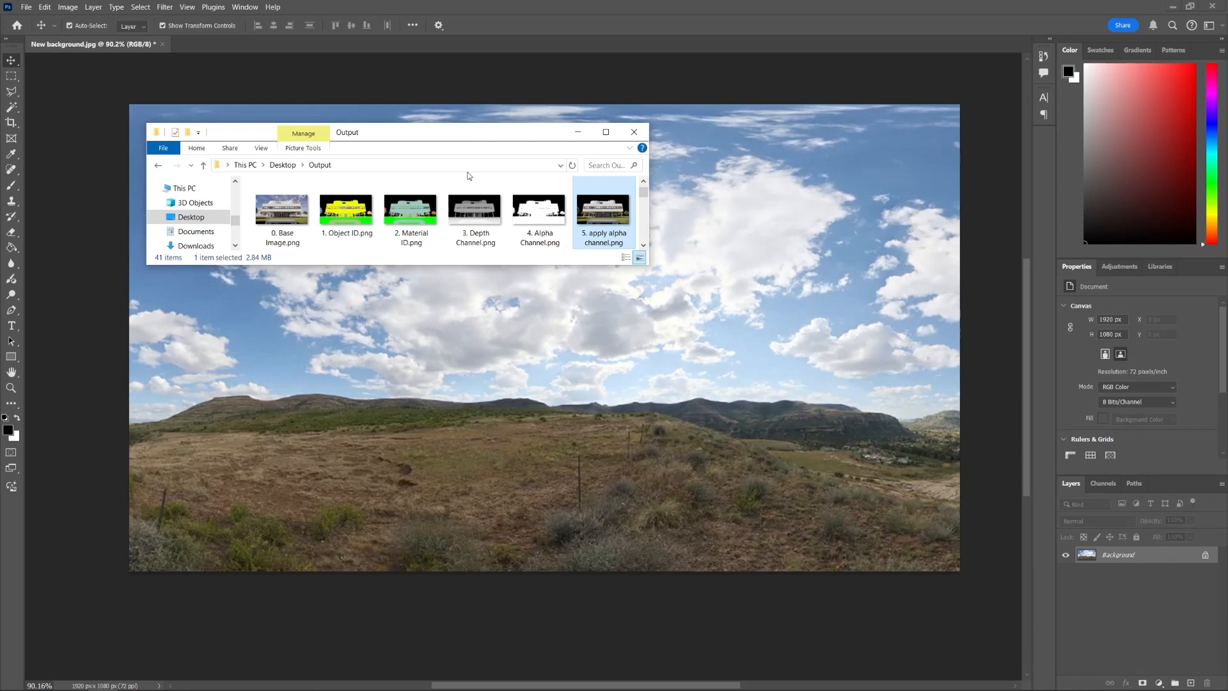
Step: In Photoshop, place "5. apply alpha channel.png" over the landscape in New background.jpg and commit the placement
drag(607, 207, 708, 359)
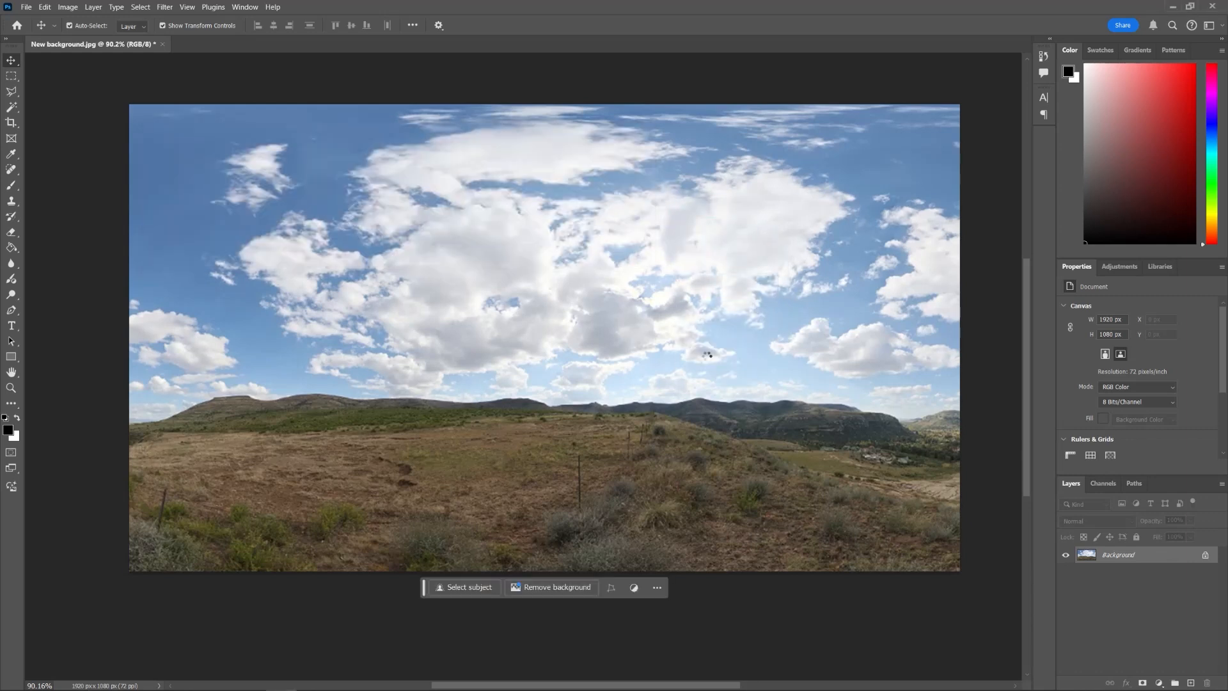
key(Return)
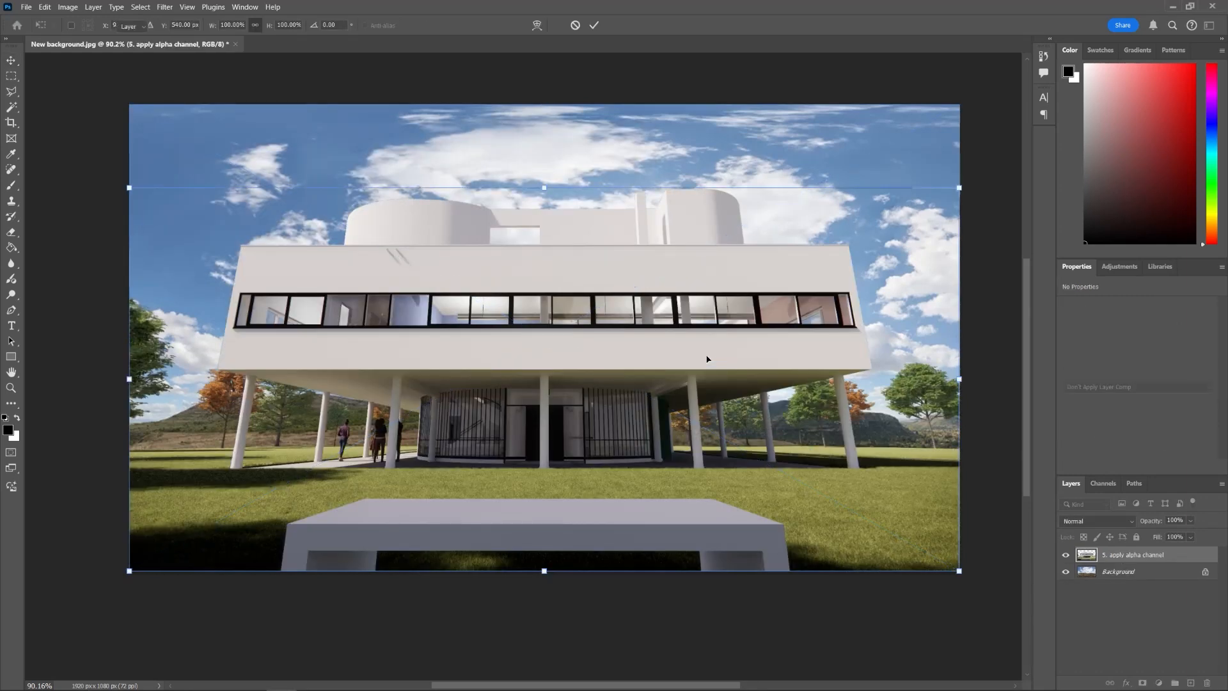
mouse_move(557, 277)
mouse_down()
mouse_move(617, 294)
mouse_move(611, 199)
mouse_move(614, 325)
mouse_move(502, 240)
mouse_move(618, 317)
mouse_move(536, 287)
mouse_move(558, 273)
mouse_up()
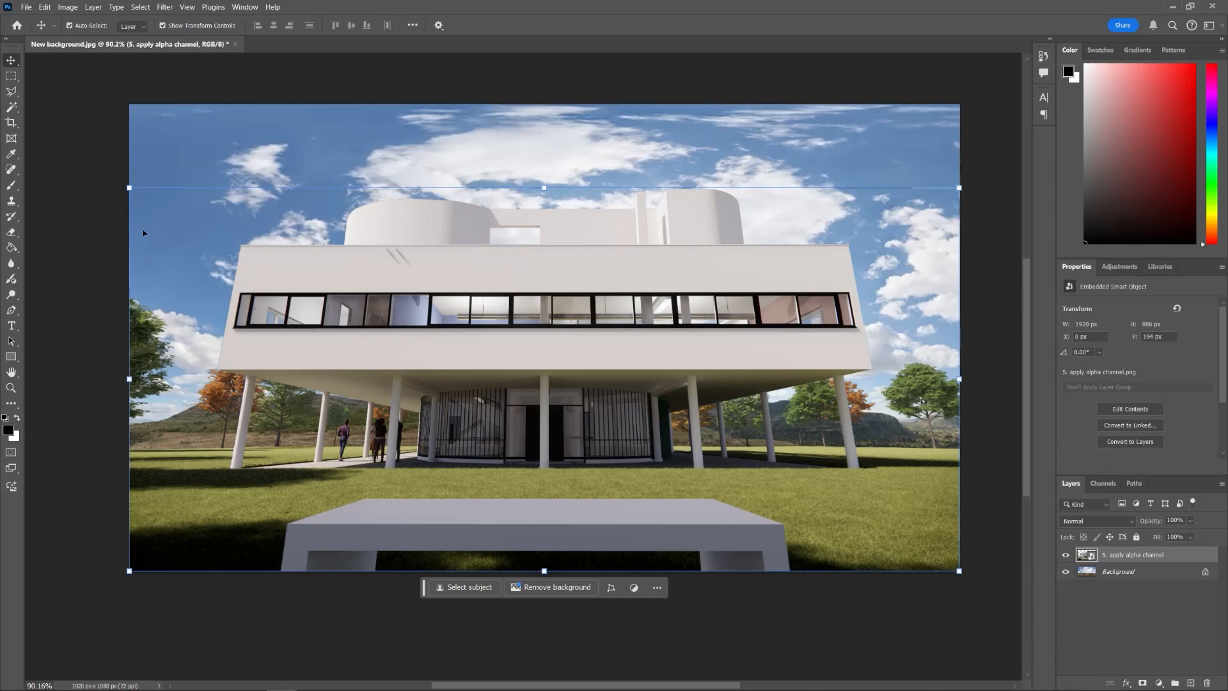
click(108, 259)
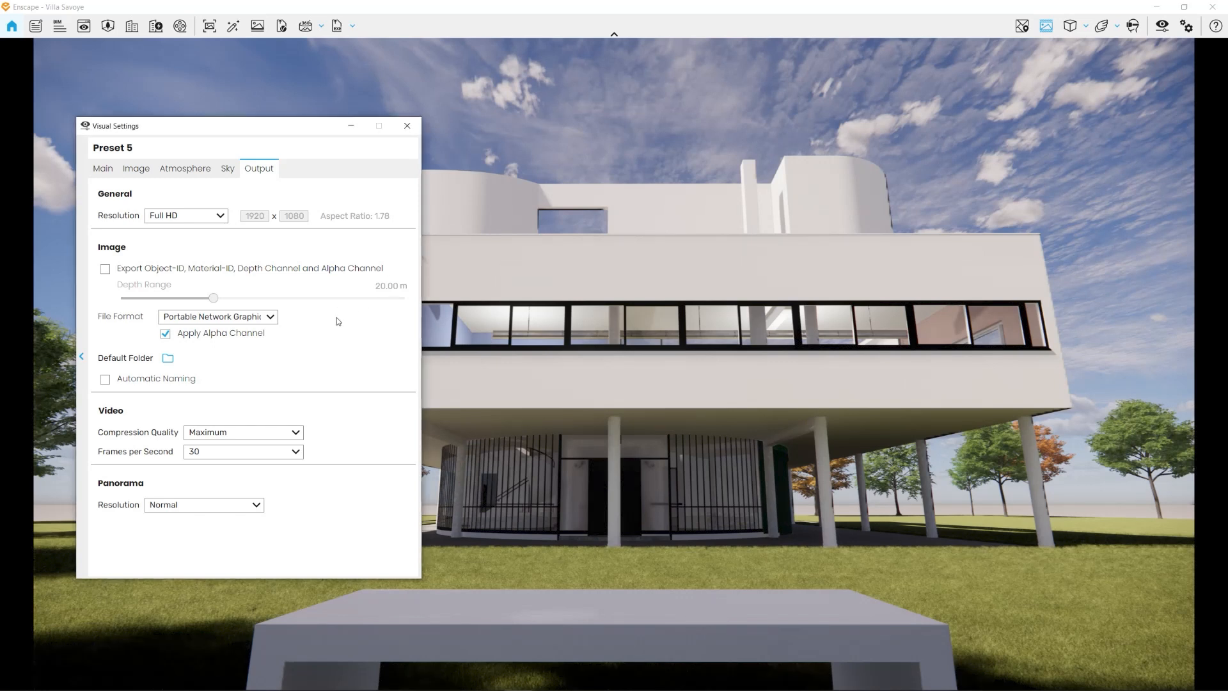
Step: Back in Enscape, set the default folder to Output on the Desktop, and save a render there as the PNG "image name"
click(167, 359)
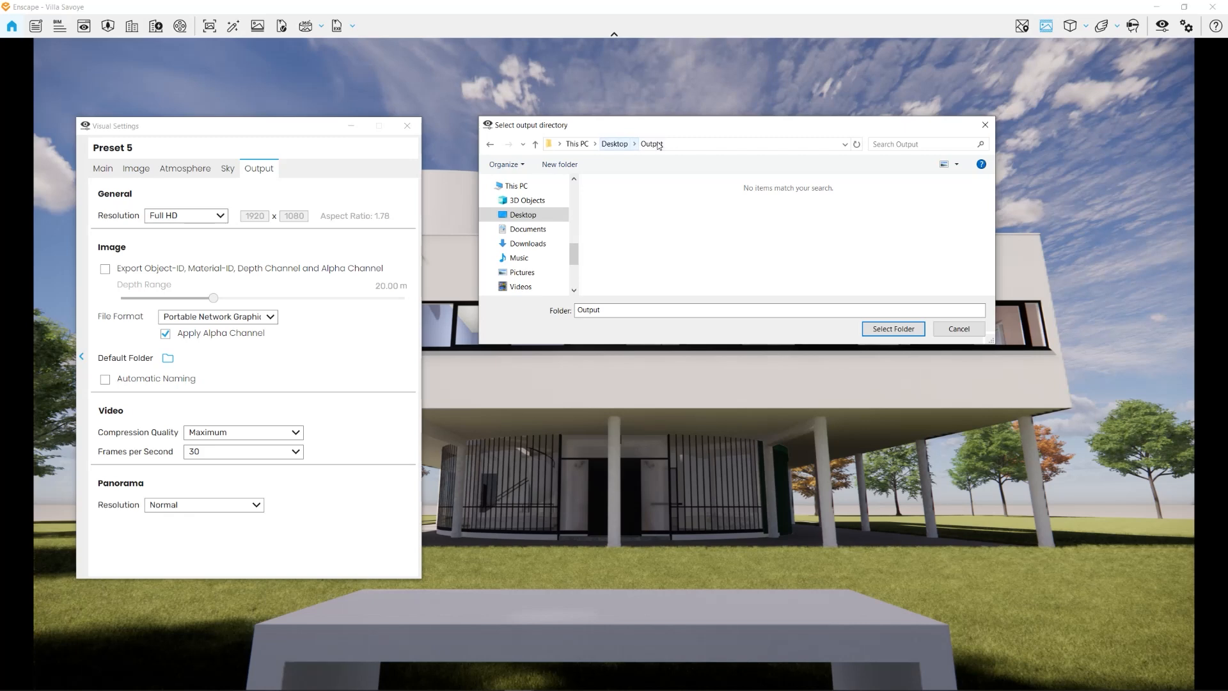
click(902, 331)
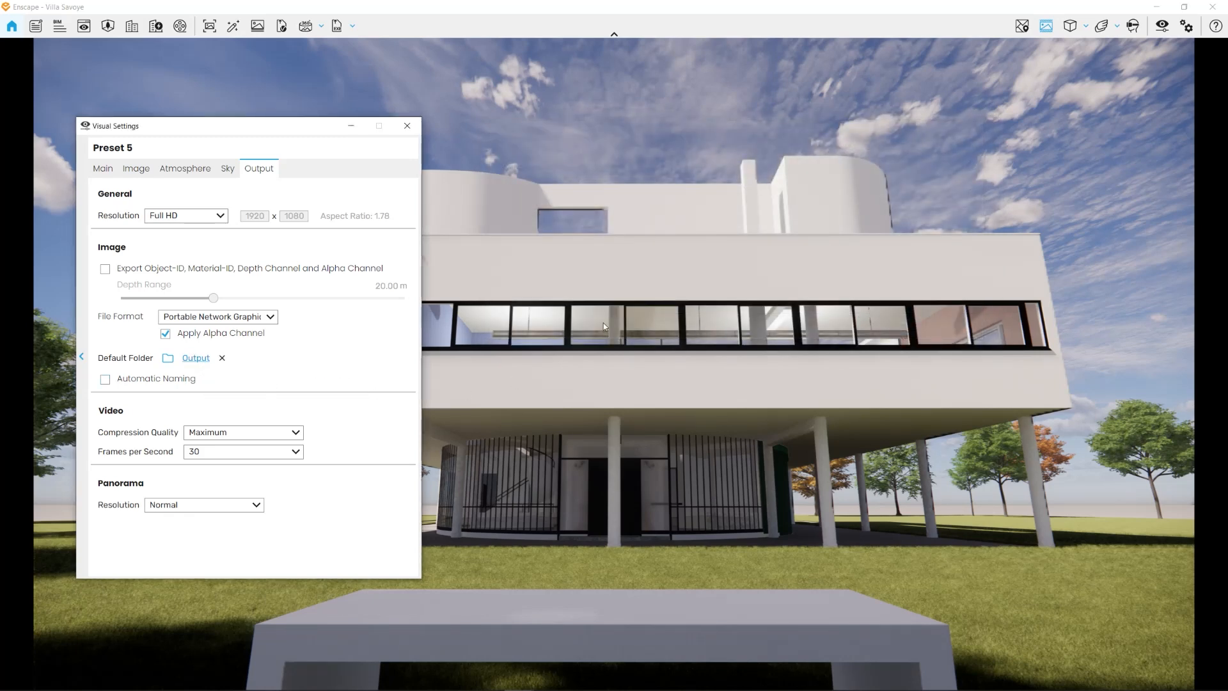
click(209, 26)
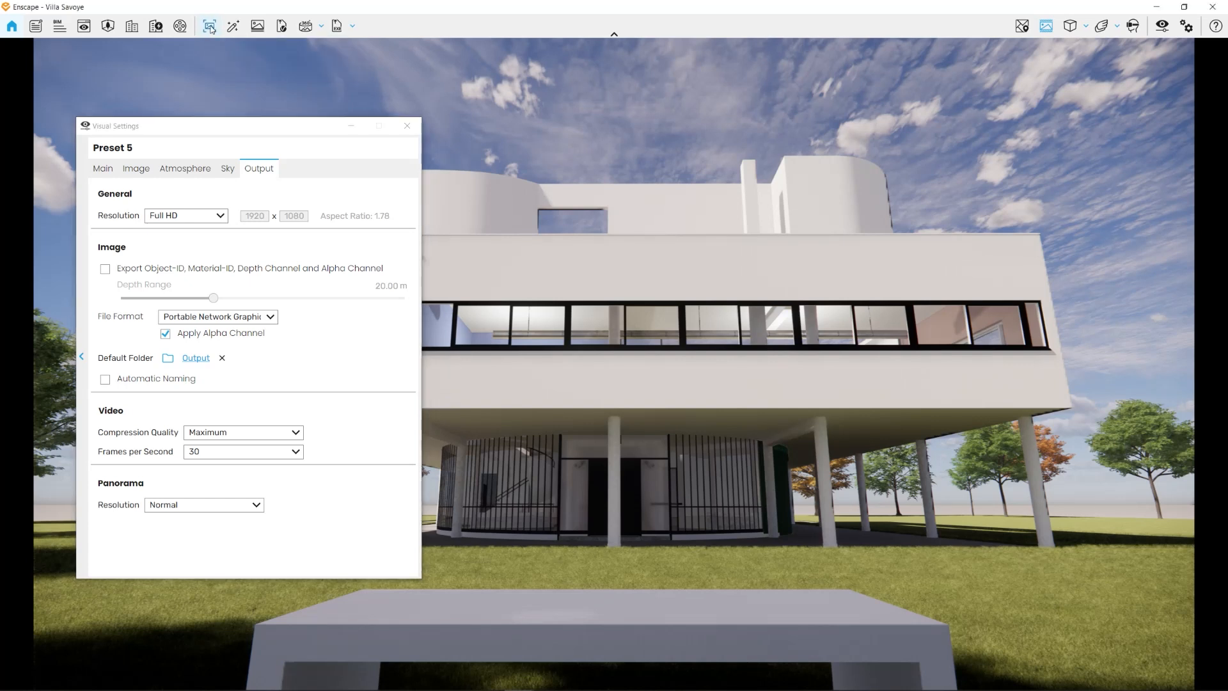
drag(642, 285, 524, 286)
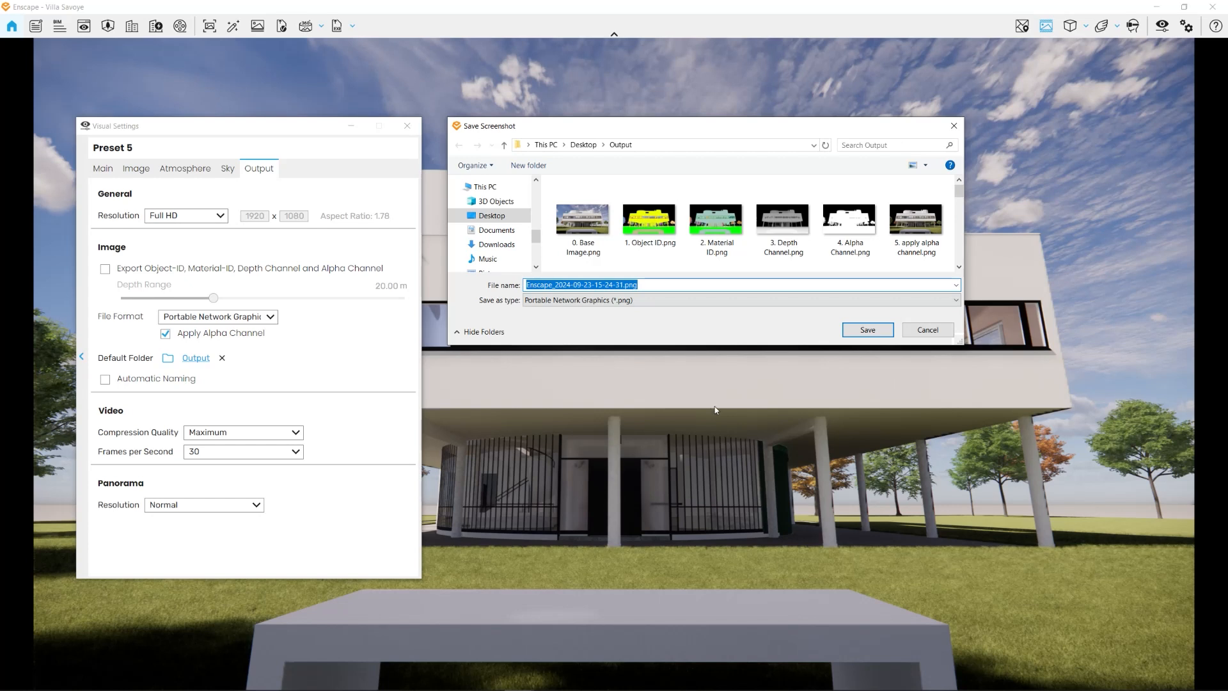
text(image name)
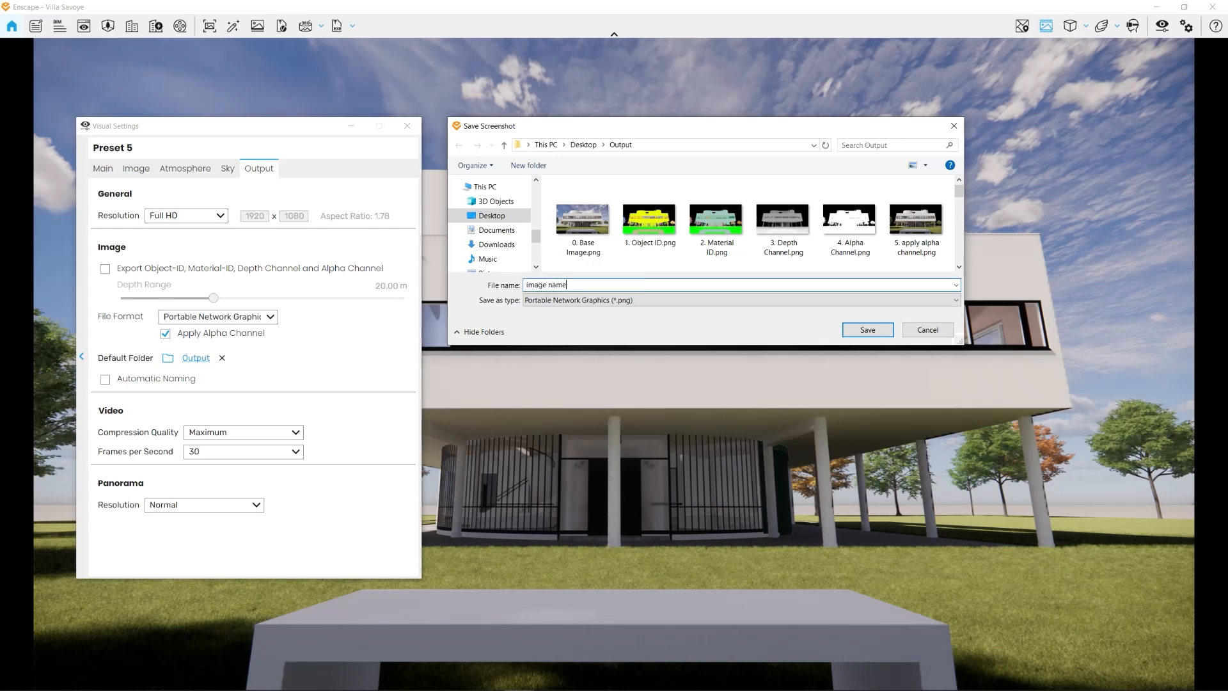
click(719, 301)
click(719, 301)
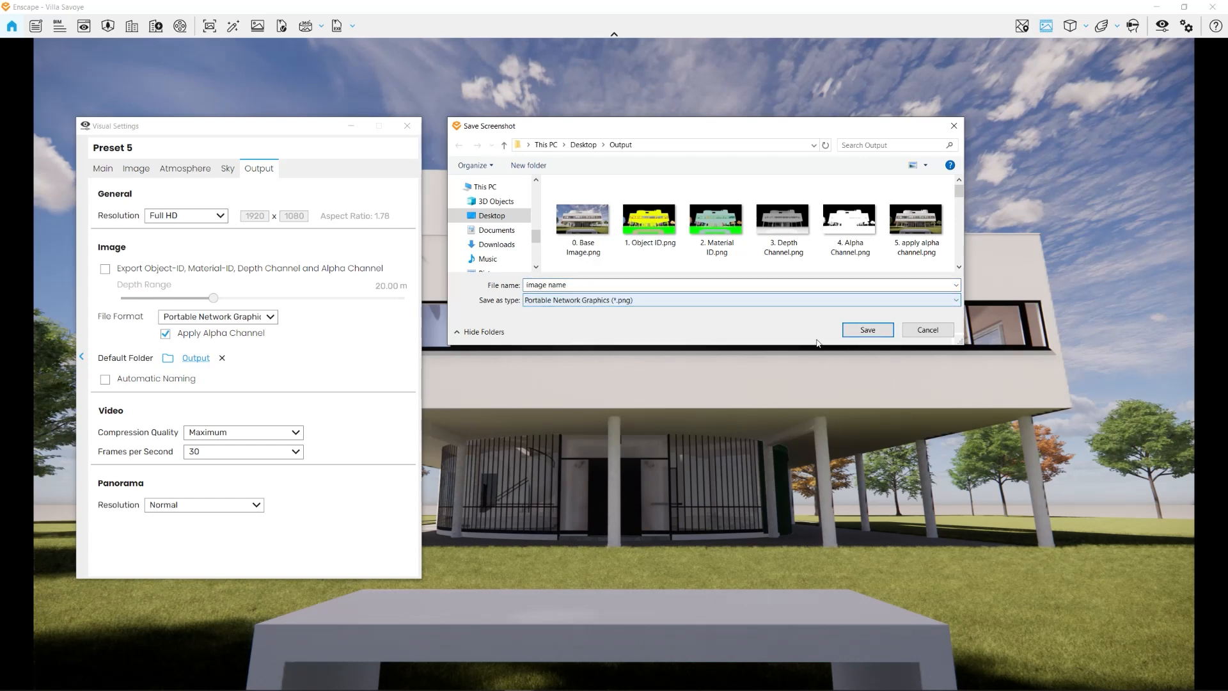
click(867, 330)
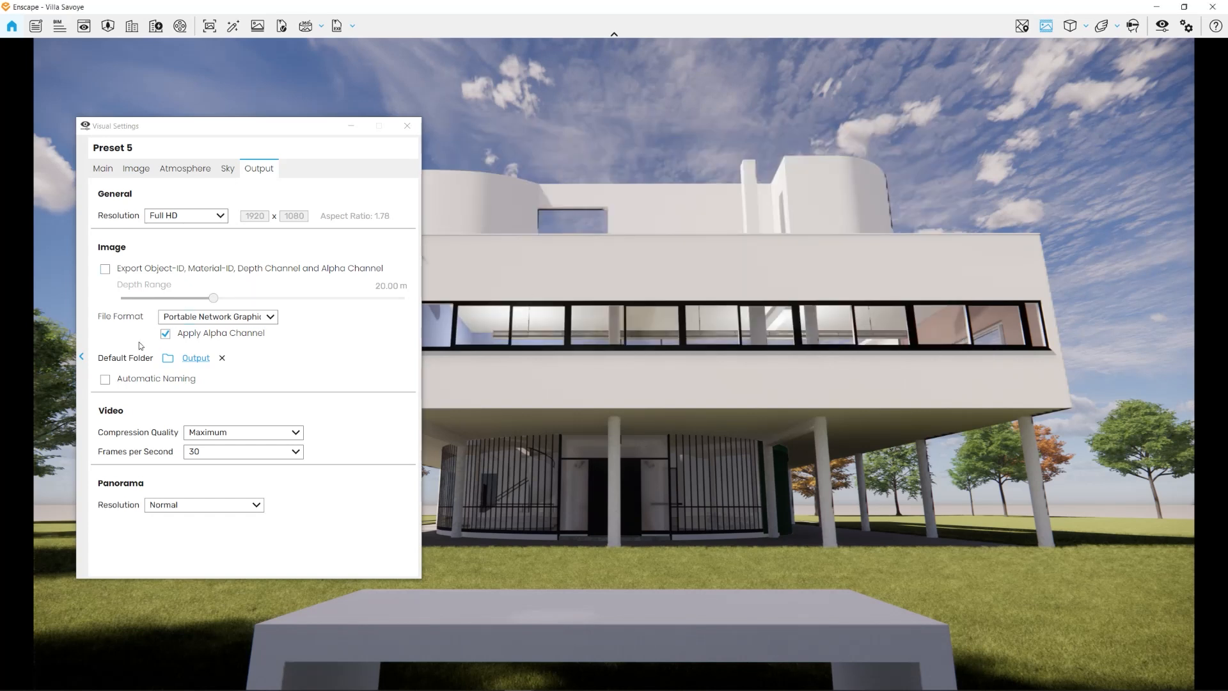
Step: Enable Automatic Naming, render the current view into the default folder, and close the Output folder window
click(106, 380)
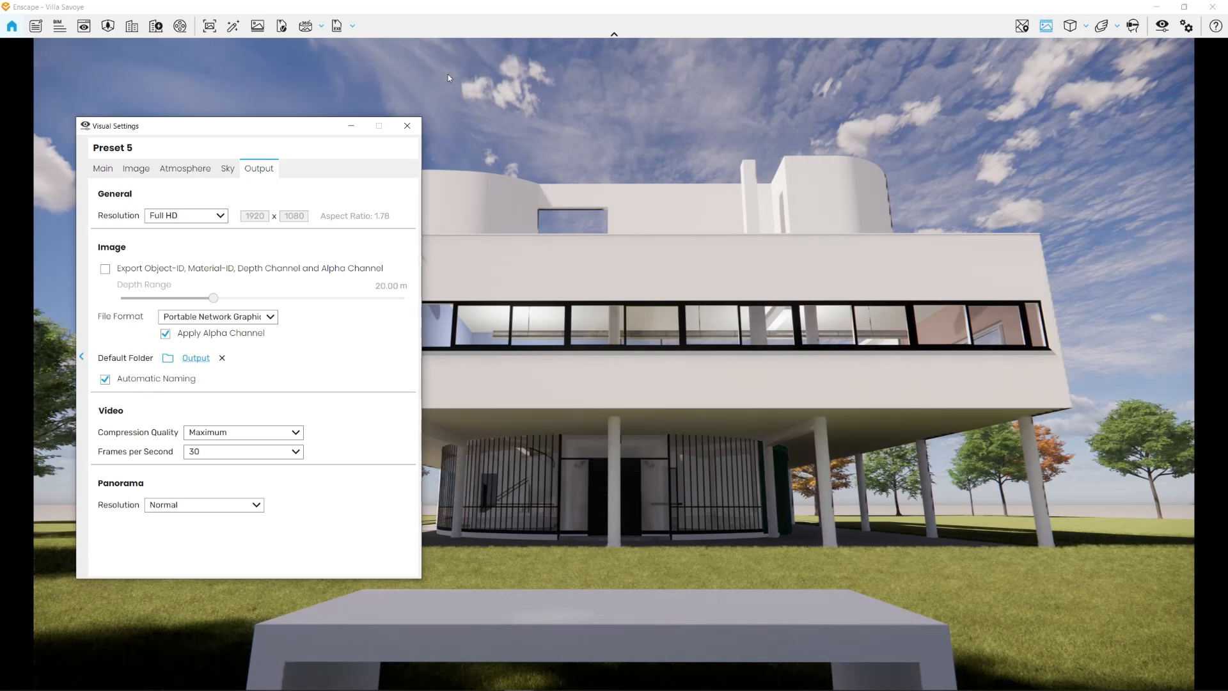
click(209, 27)
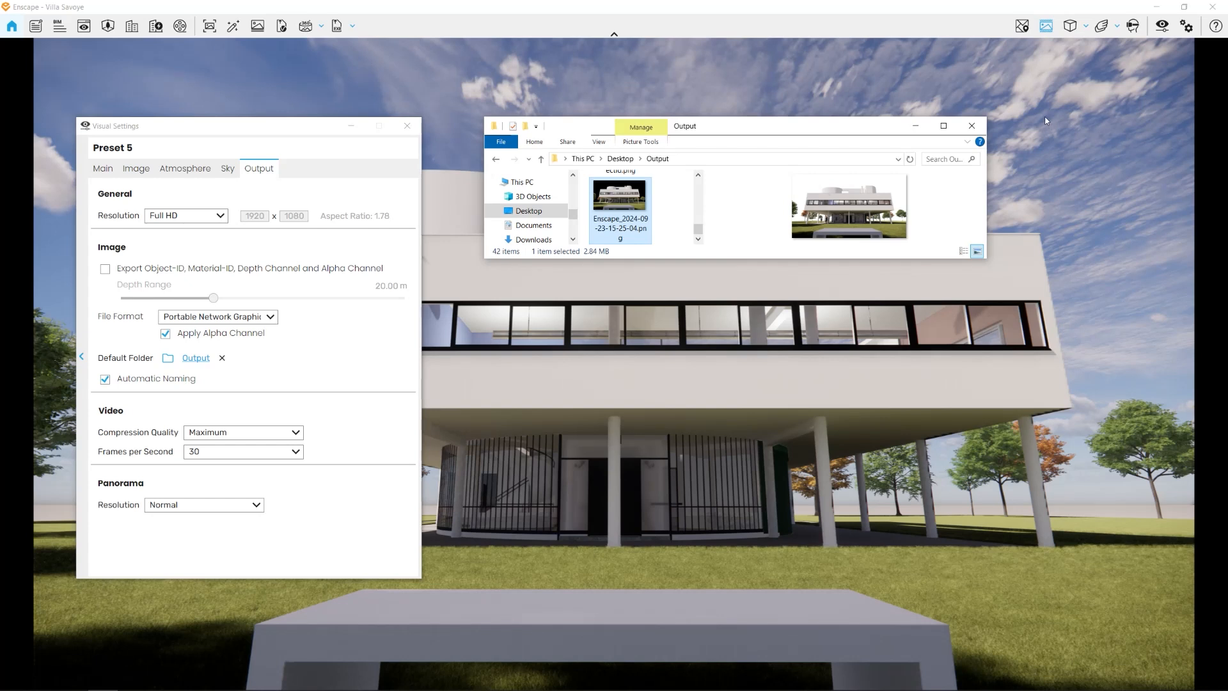
click(972, 126)
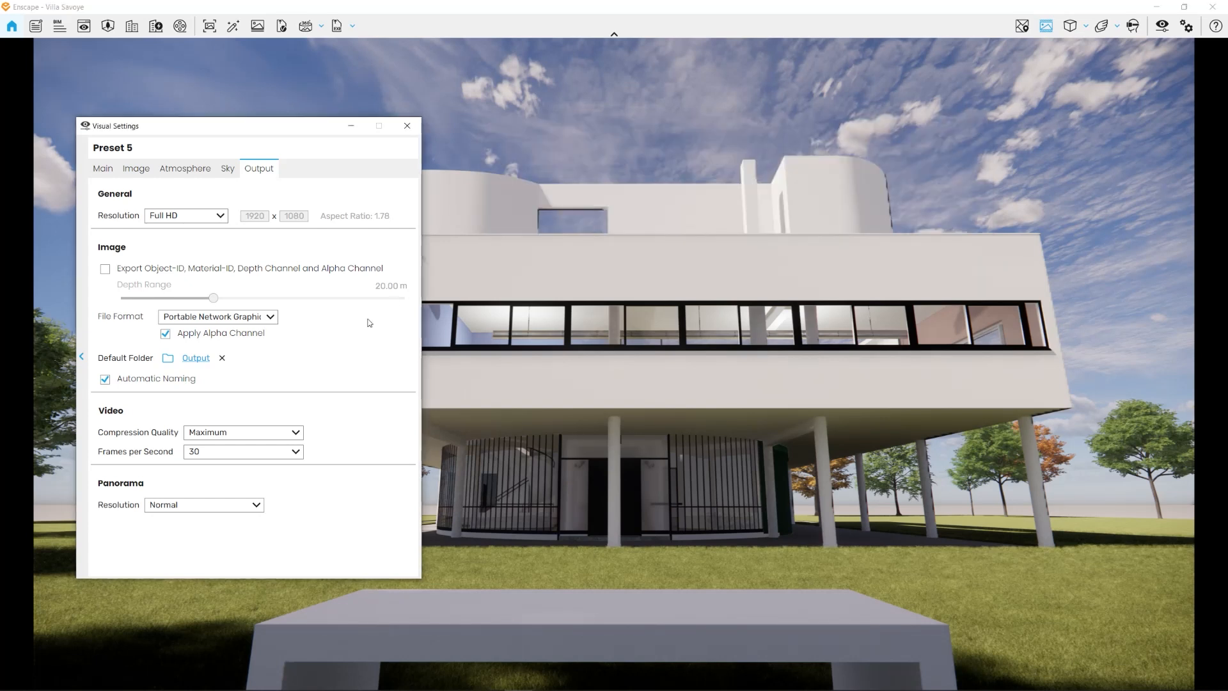
Step: Examine the Compression Quality and Frames per Second options in the Output settings and in the Video Export dialog
click(267, 435)
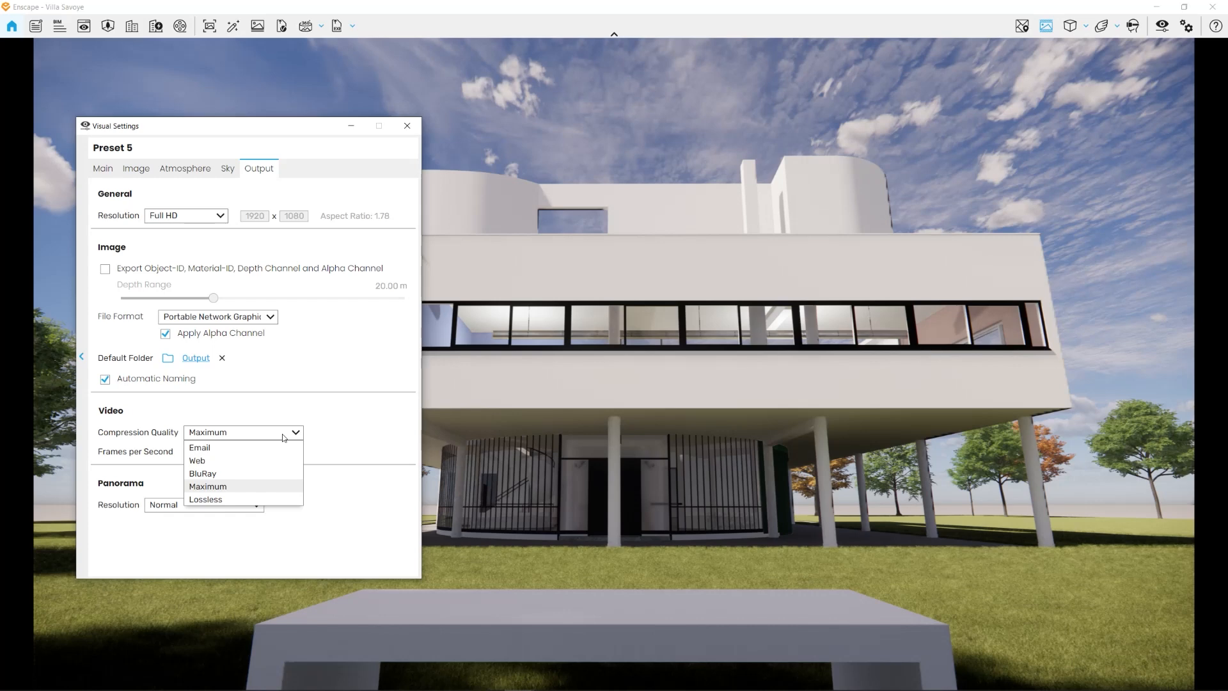
click(347, 433)
click(299, 451)
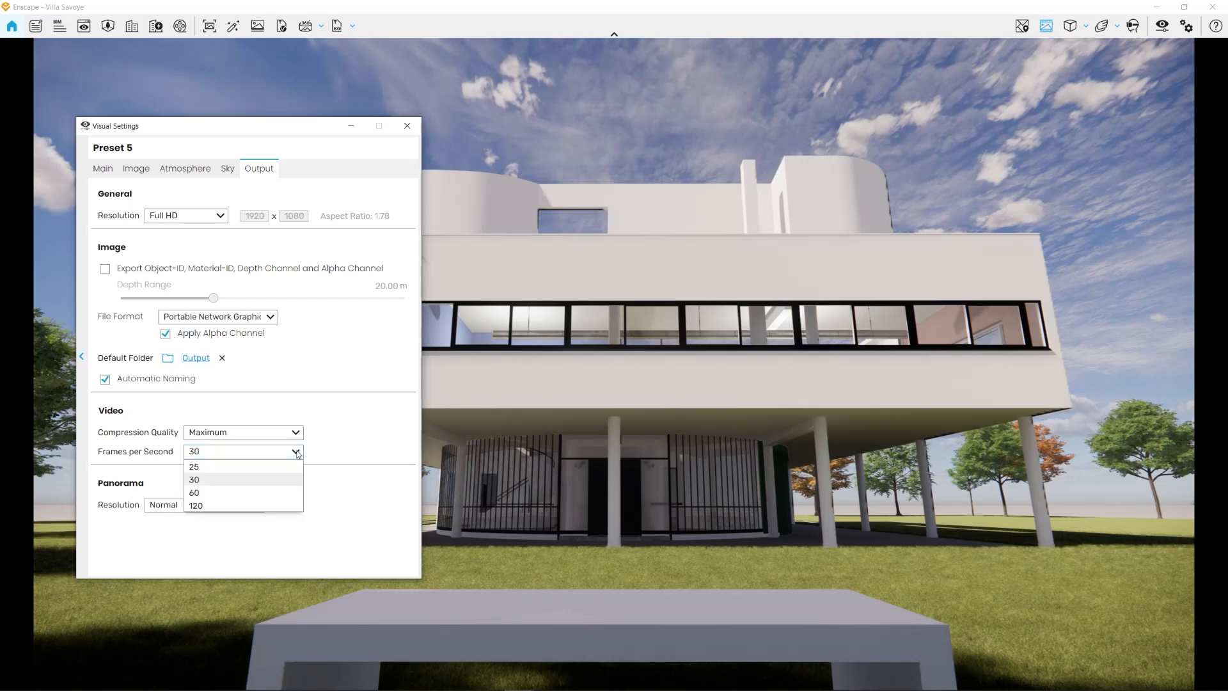
click(349, 432)
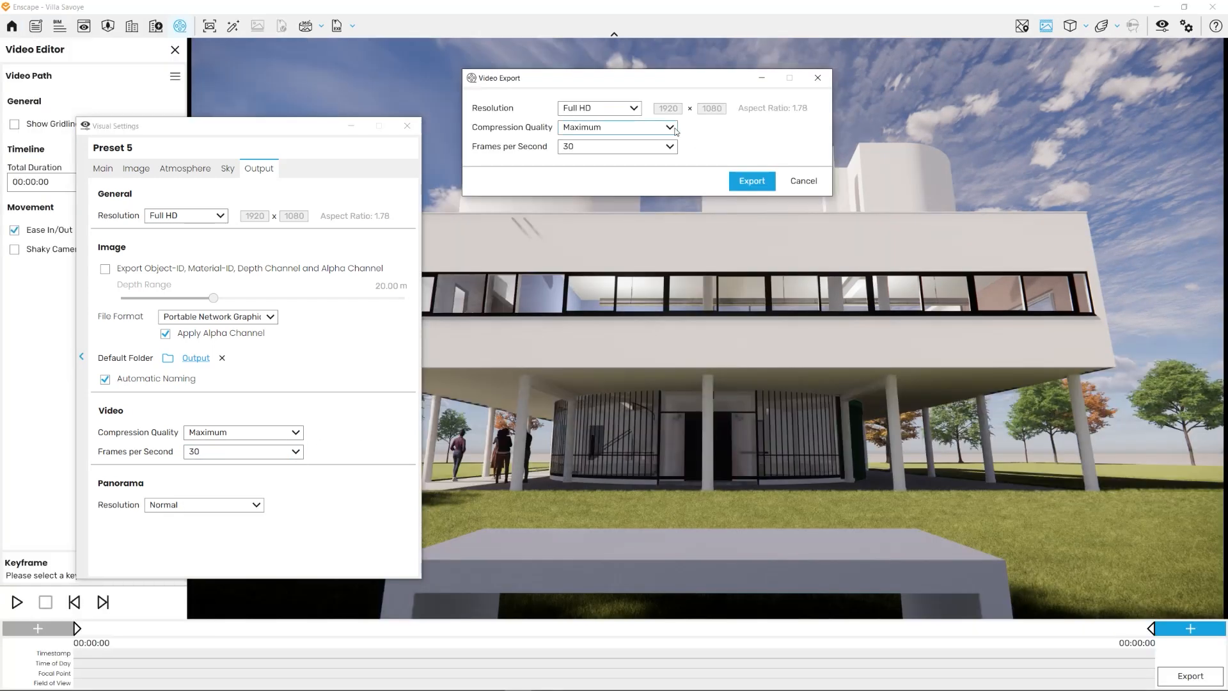
click(670, 127)
click(696, 144)
click(669, 146)
click(690, 156)
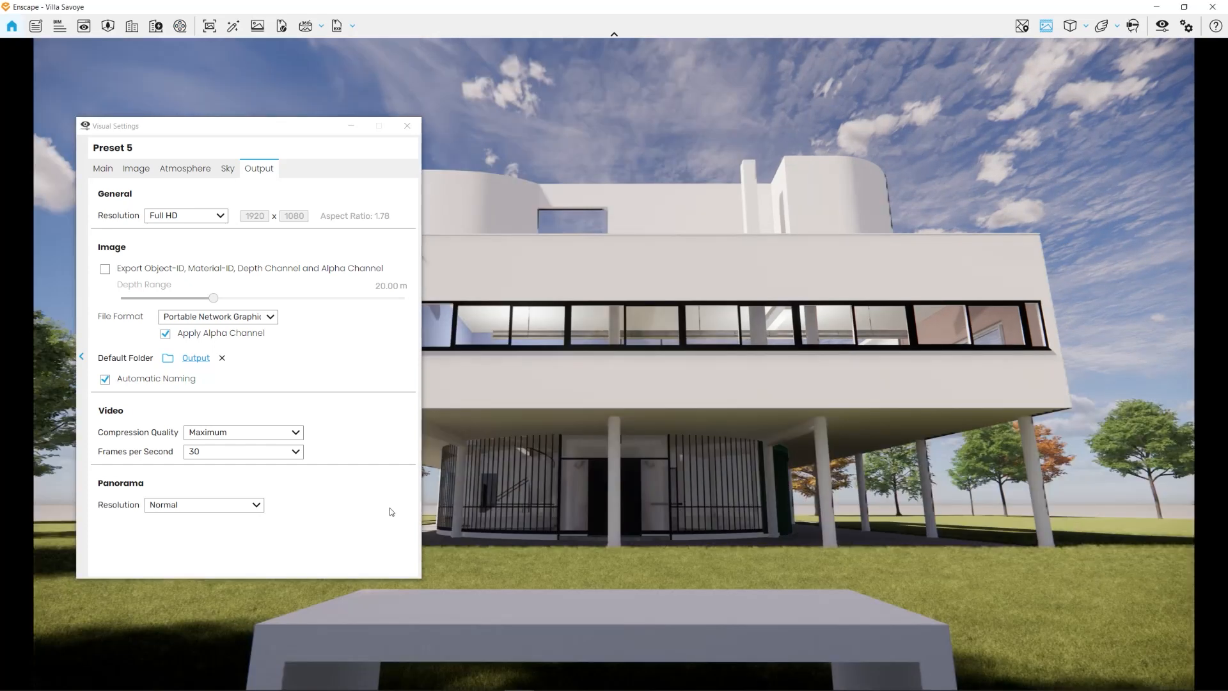
Step: Examine the available panorama resolution options, keeping the resolution at Normal
click(192, 507)
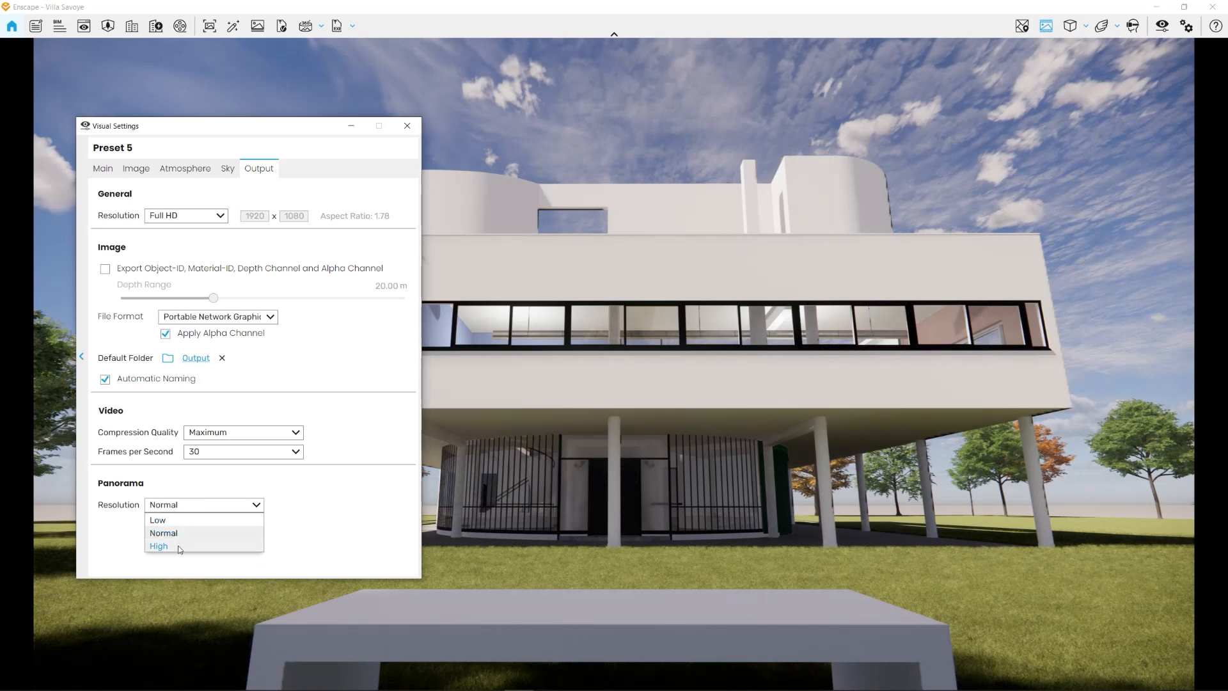
click(282, 528)
mouse_move(162, 506)
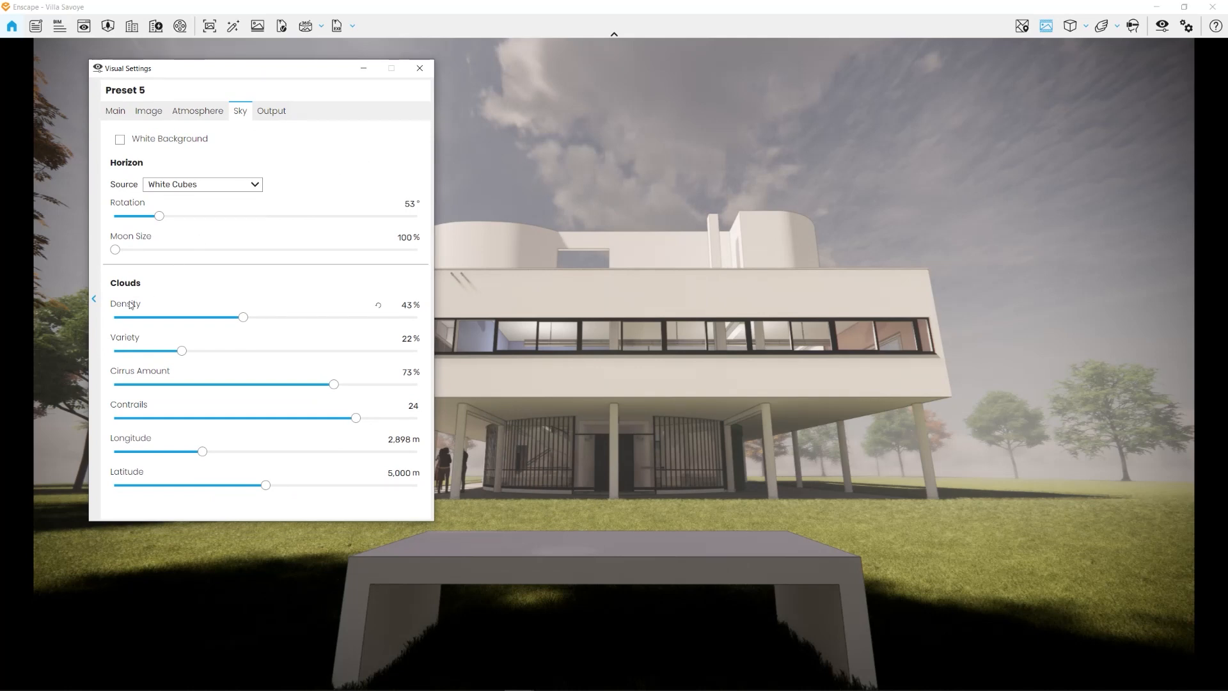
Step: Save Preset 5 from the preset list as the file Preset 5.json in the Output folder
click(92, 298)
mouse_move(234, 256)
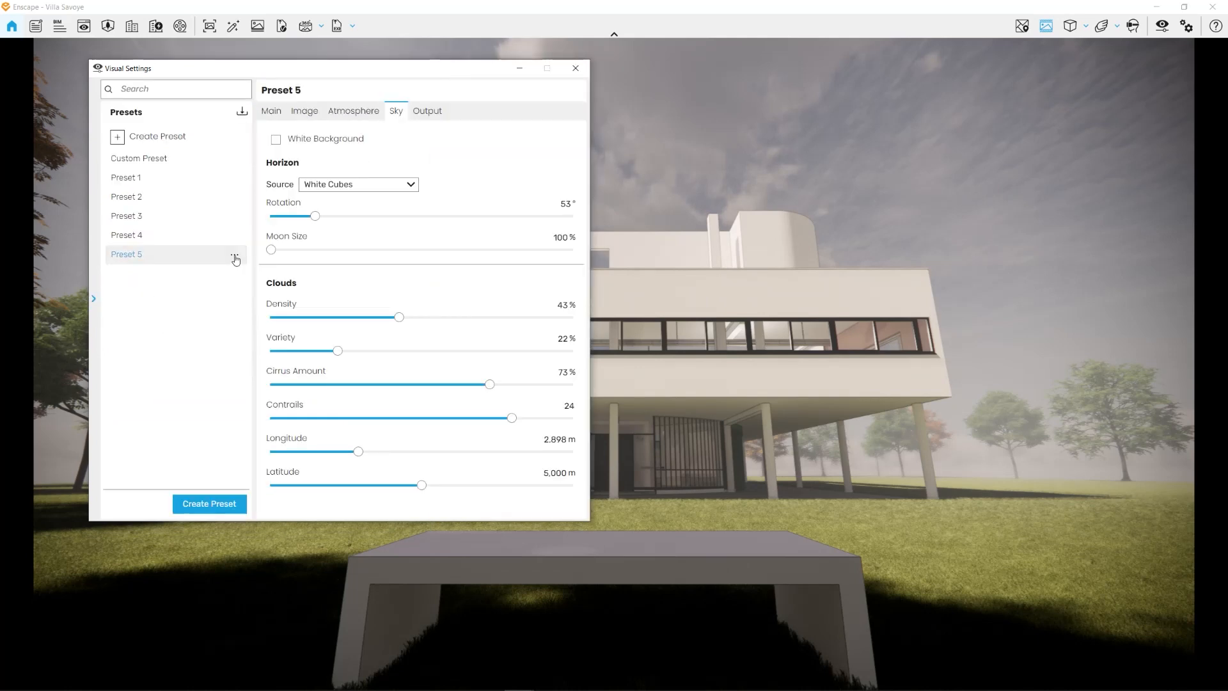
click(234, 256)
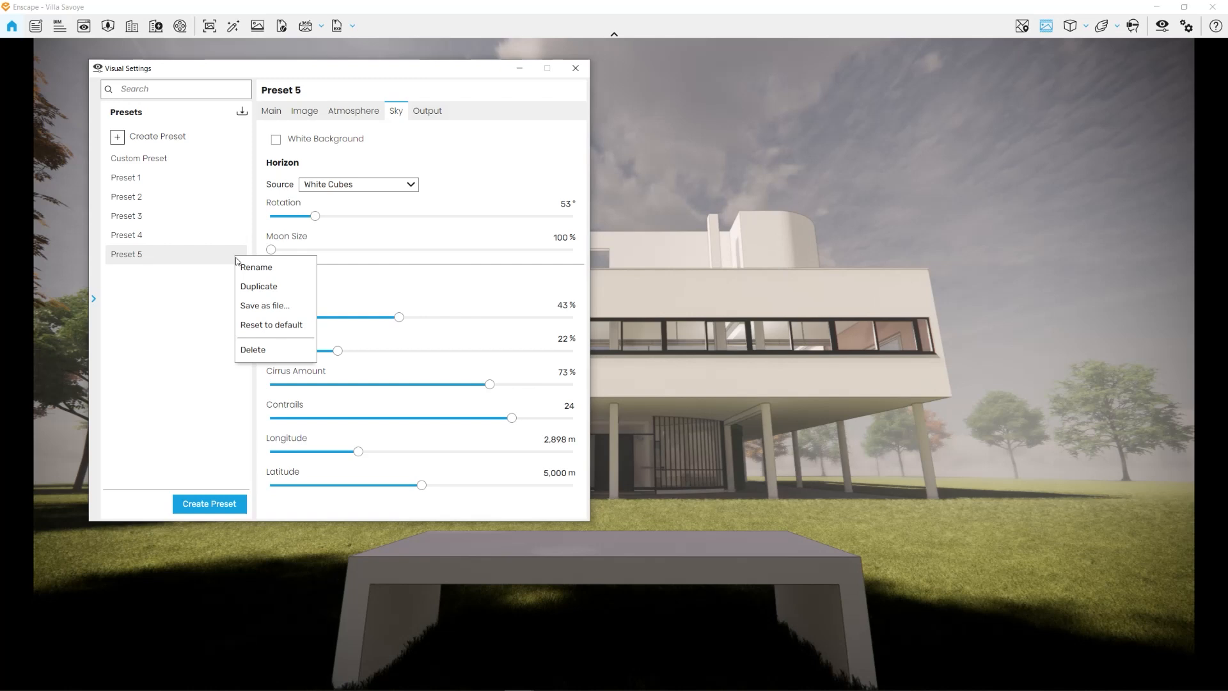
click(289, 306)
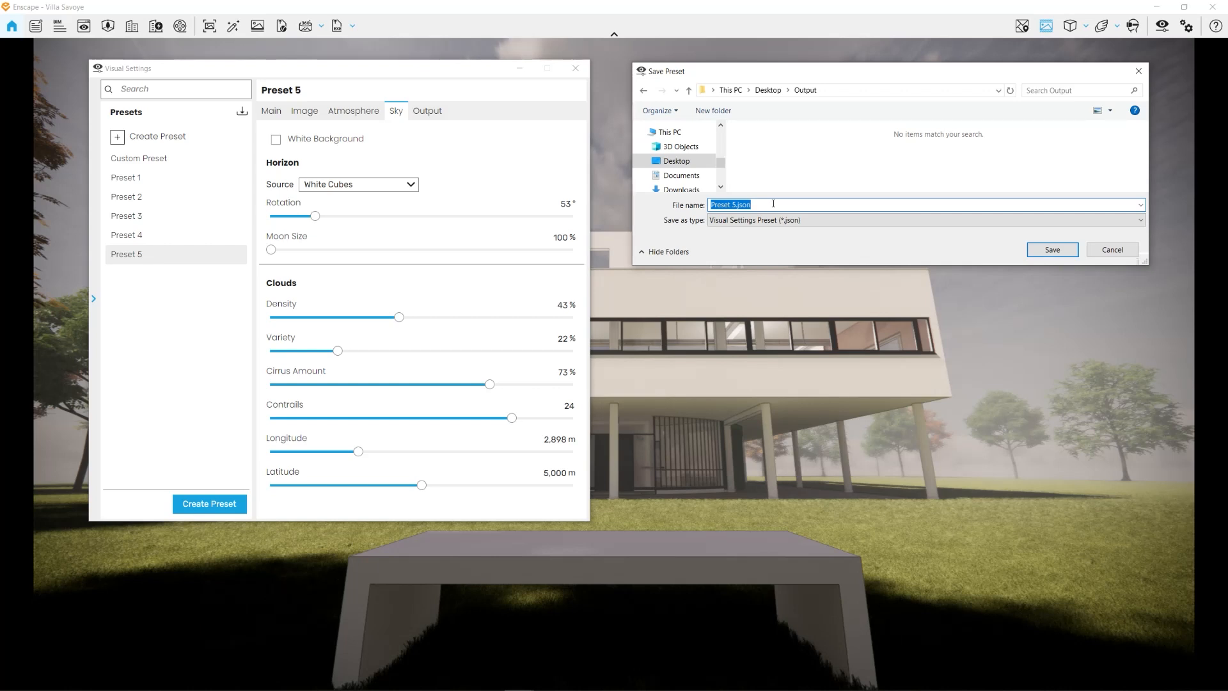
click(820, 220)
click(821, 222)
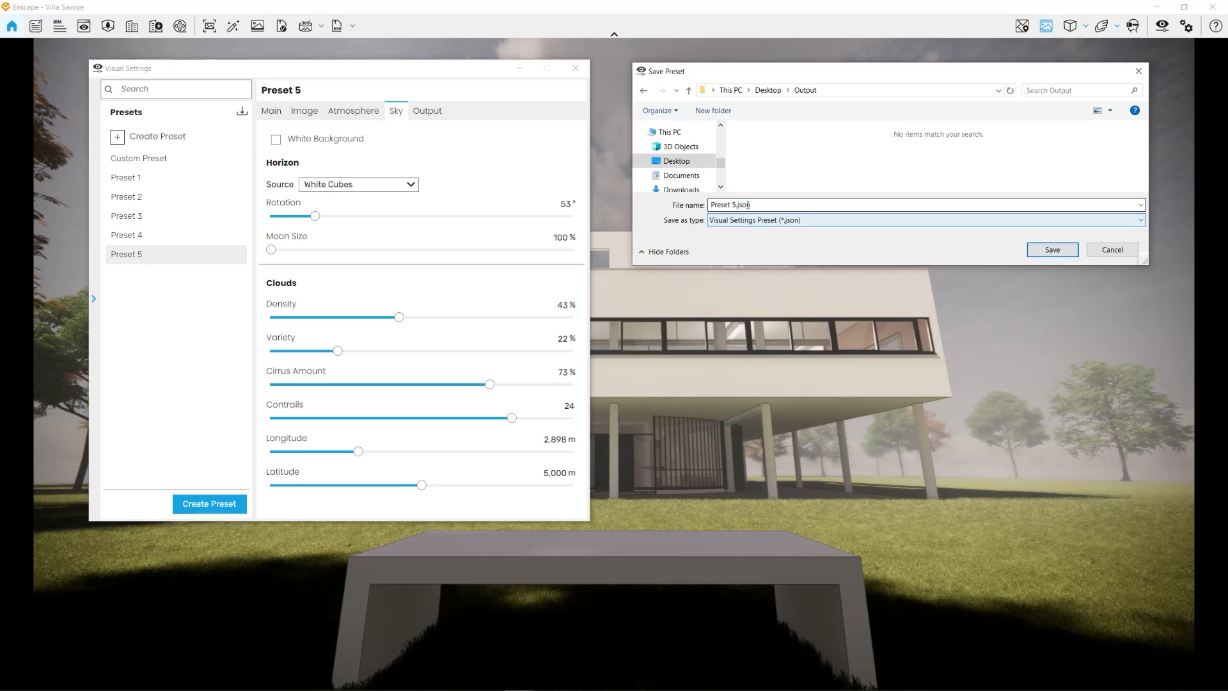
click(1051, 250)
Step: Select Preset 5.json as the preset file to import, and cancel the import
click(242, 114)
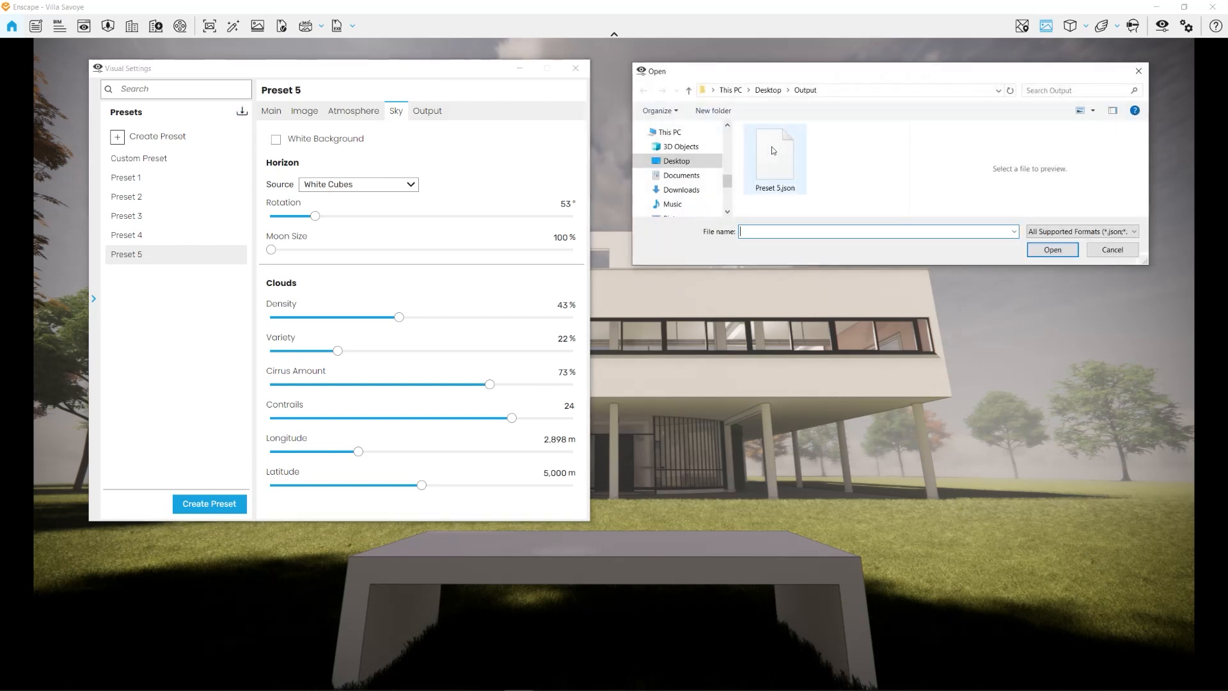
click(773, 163)
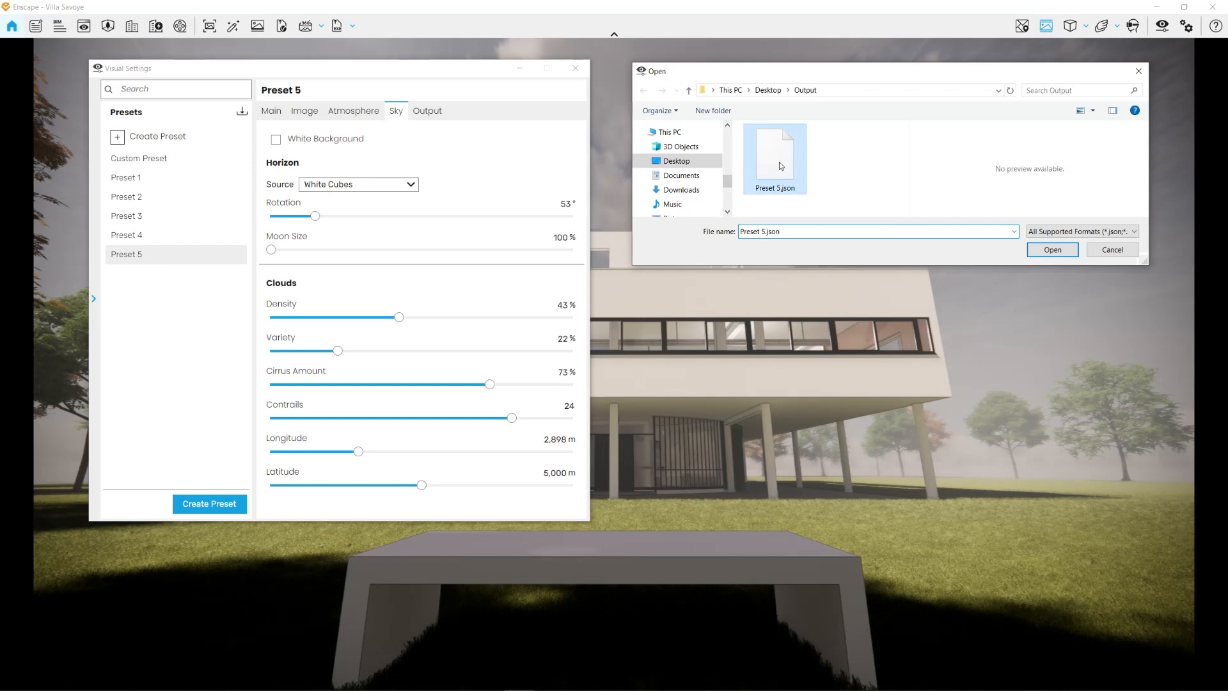
click(1136, 71)
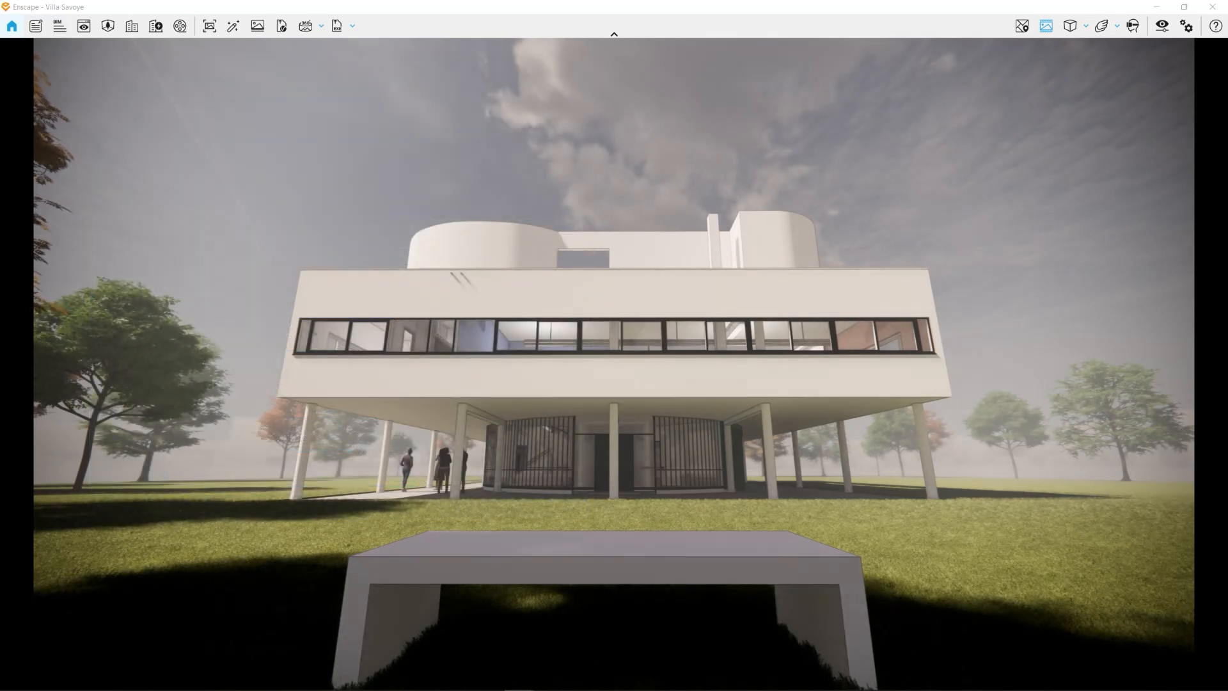
Step: Walk up to the villa's front facade and back away past the bench to view the building
key(w)
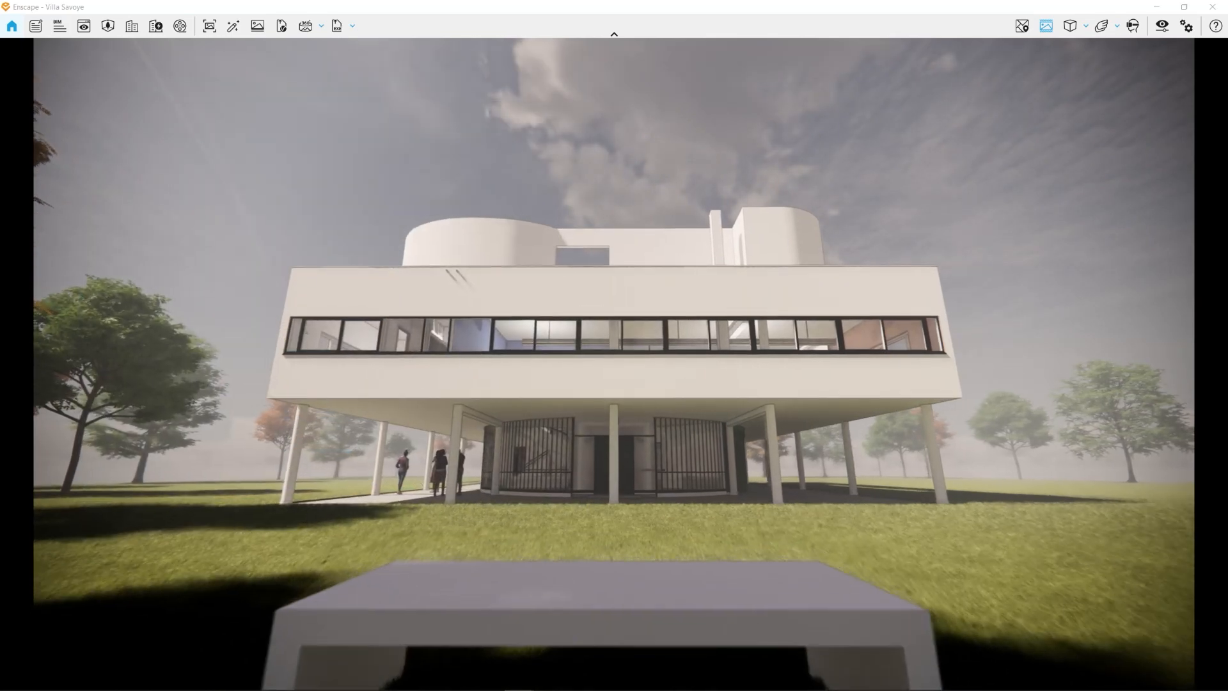
key(w)
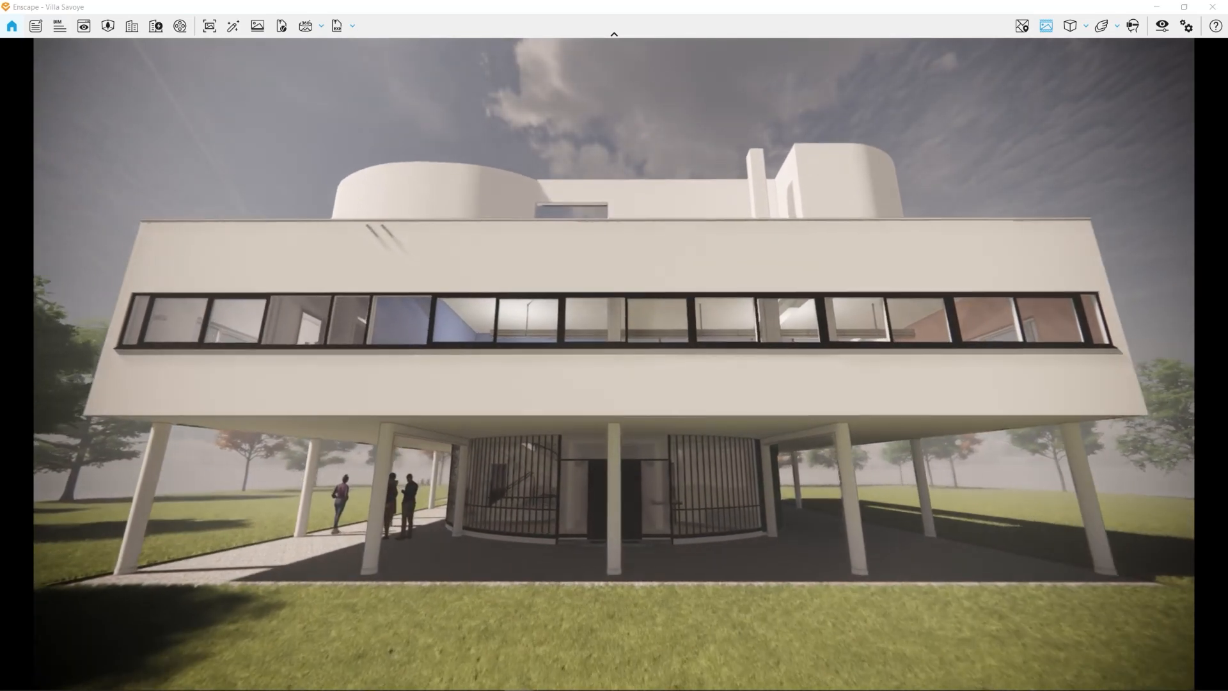
key(w)
key(s)
key(s)
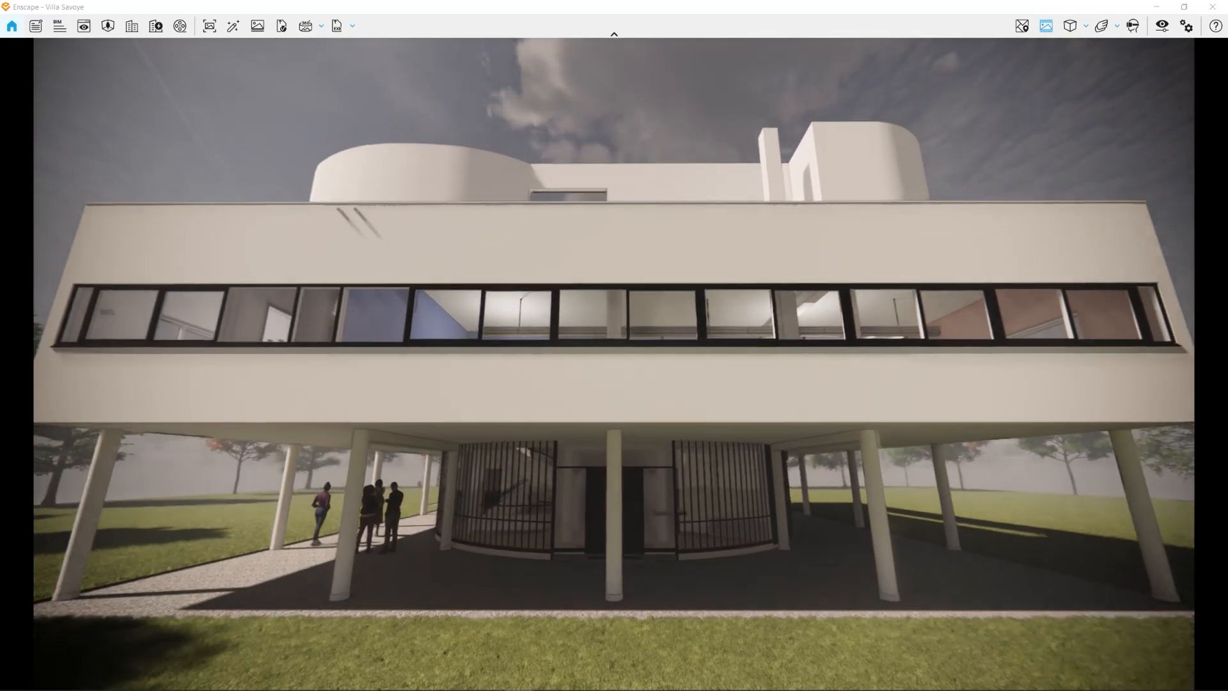
key(s)
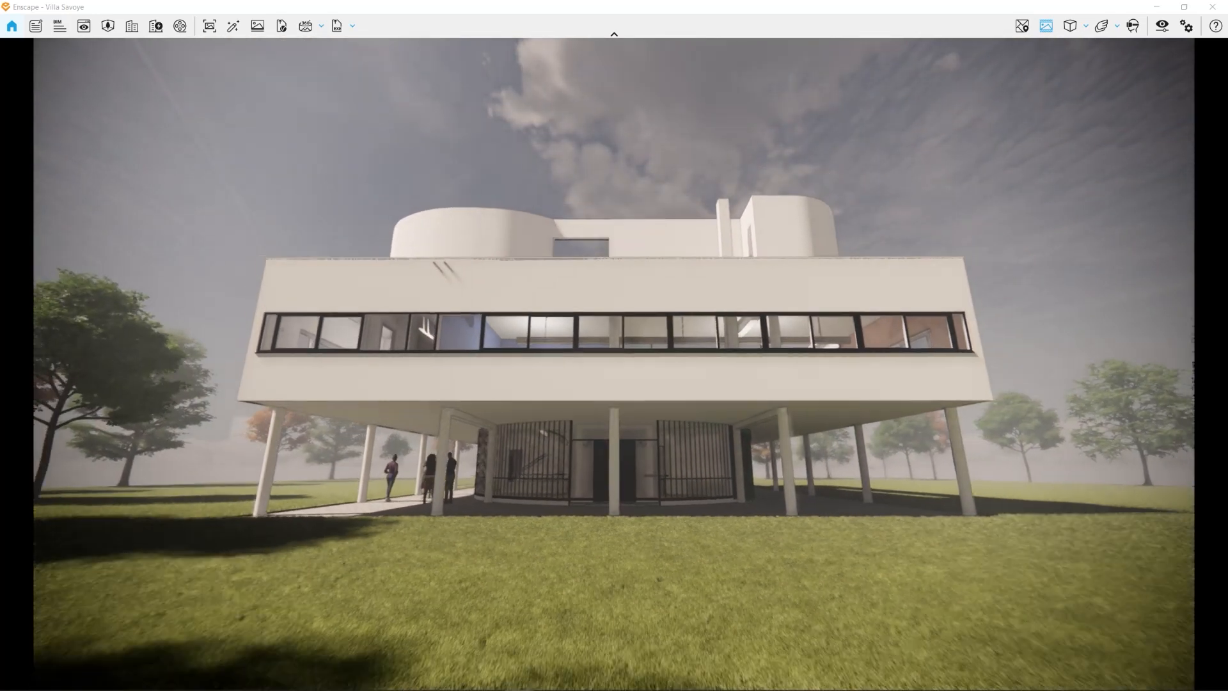
key(s)
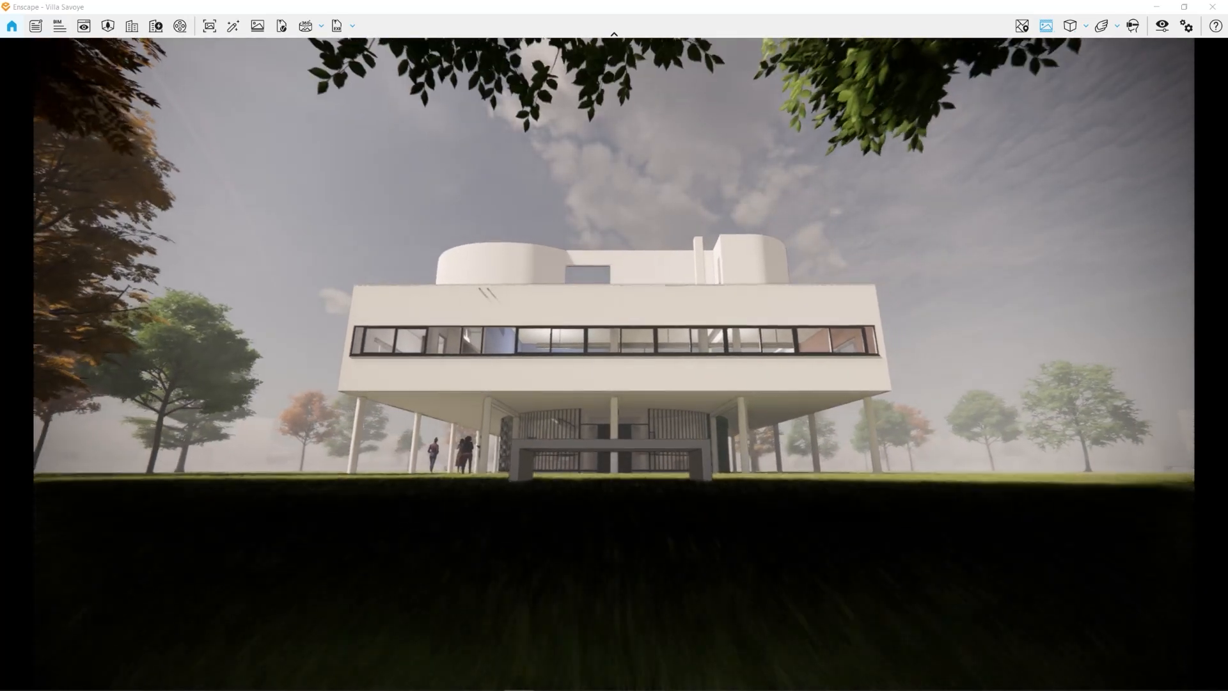